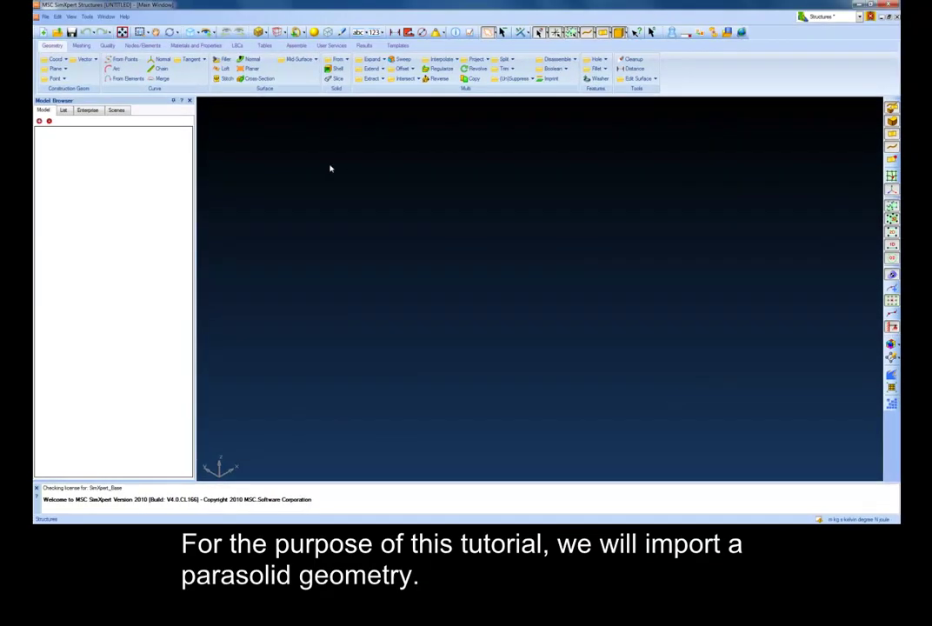
Import the Parasolid file '04 Modal Analysis (conrod).x_t' to load the connecting rod
left_click(45, 16)
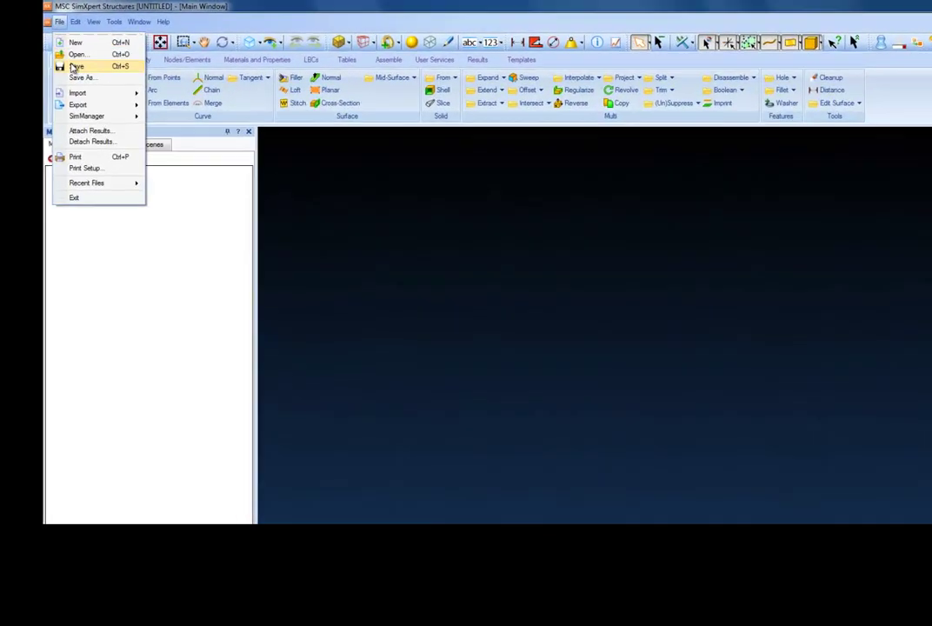
mouse_move(80, 71)
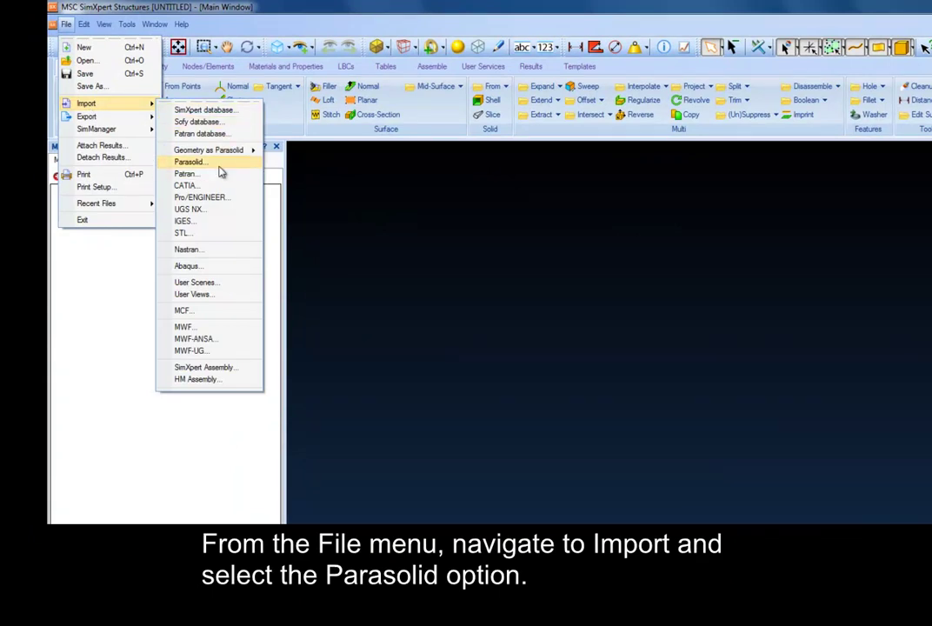
left_click(220, 169)
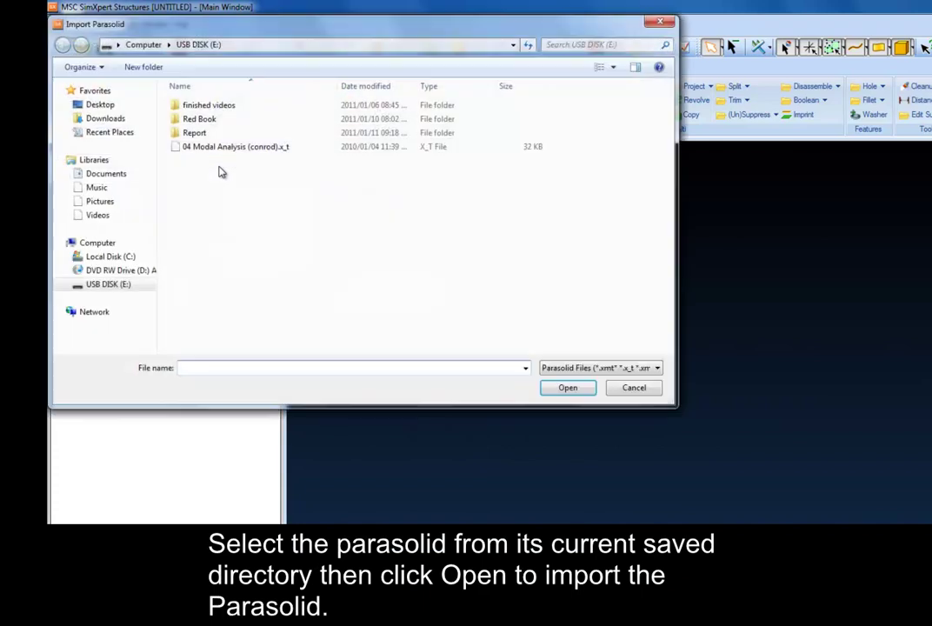
left_click(230, 147)
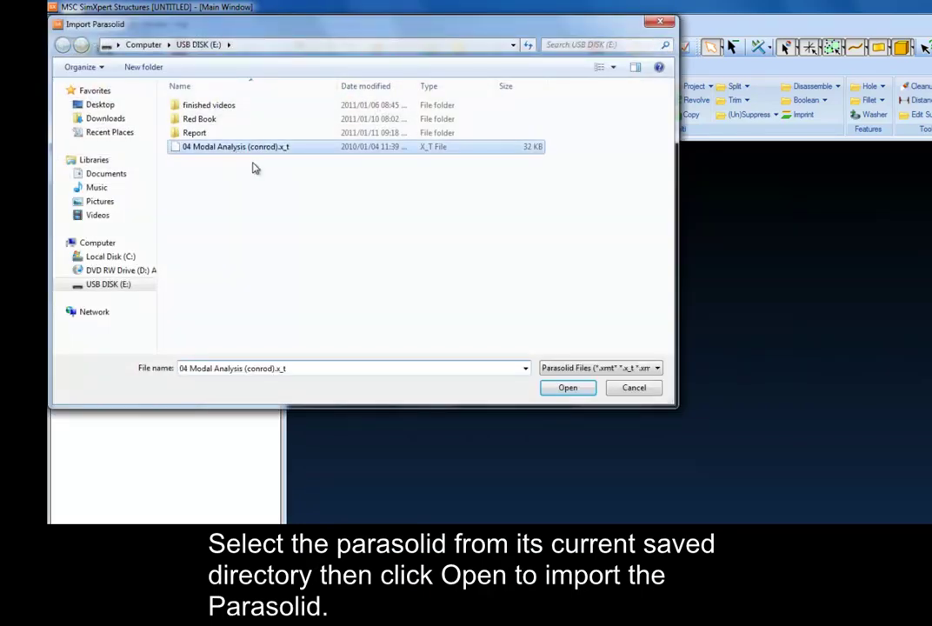
left_click(567, 388)
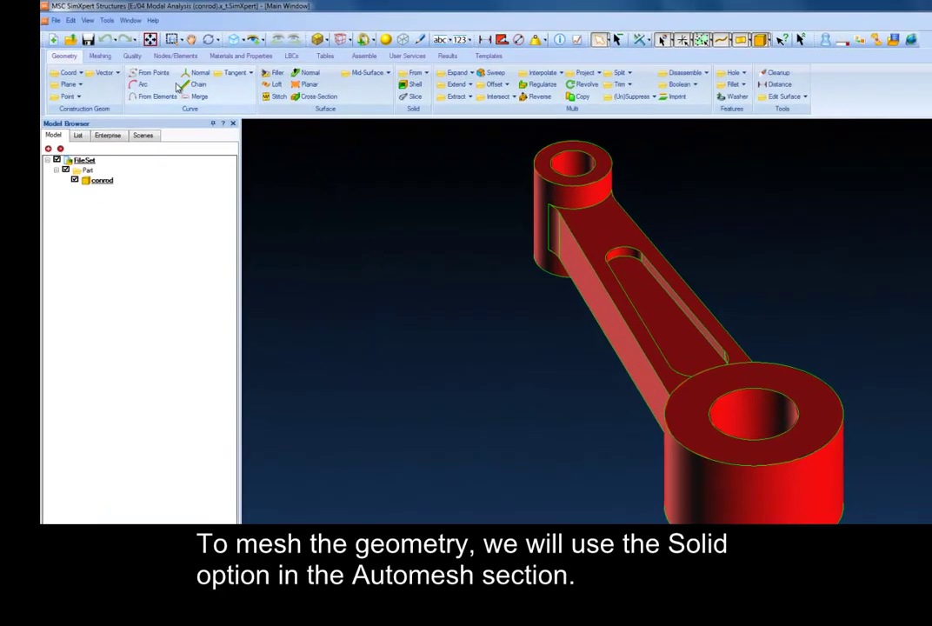
Automesh the conrod body with quadratic tetrahedral elements at element size 0.01
left_click(121, 68)
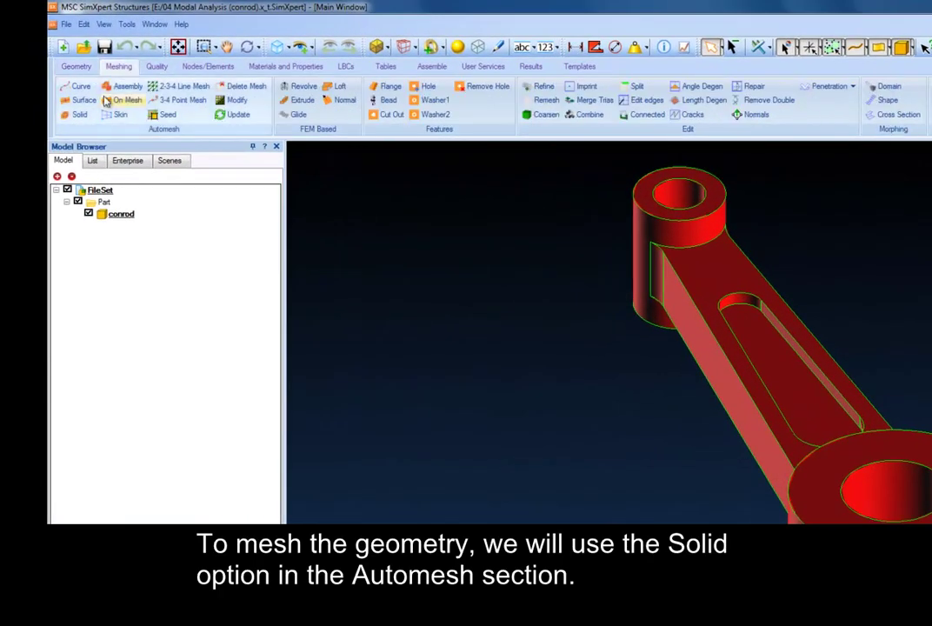
left_click(79, 116)
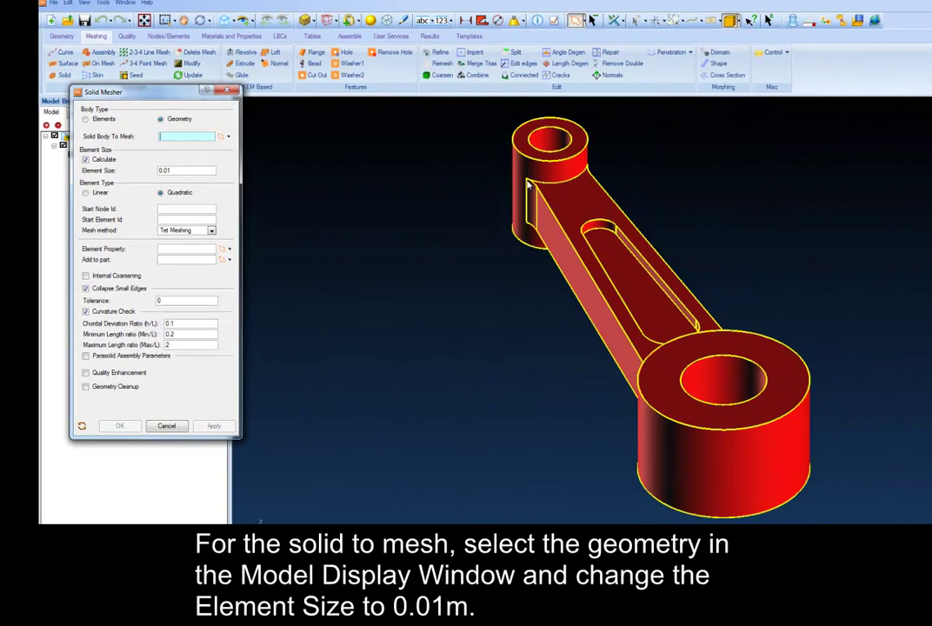
left_click(608, 260)
left_click(200, 170)
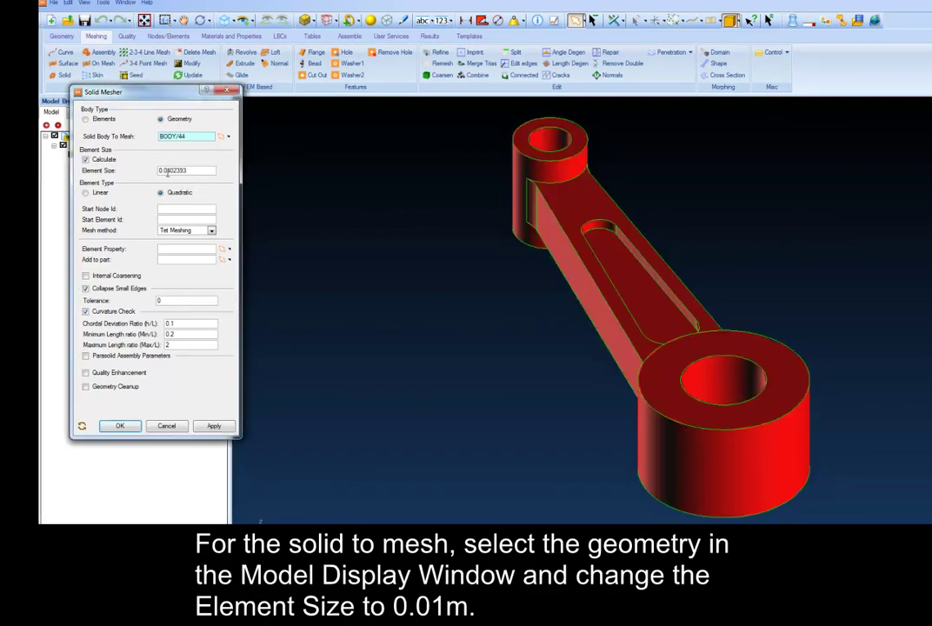
left_click_drag(200, 170, 131, 170)
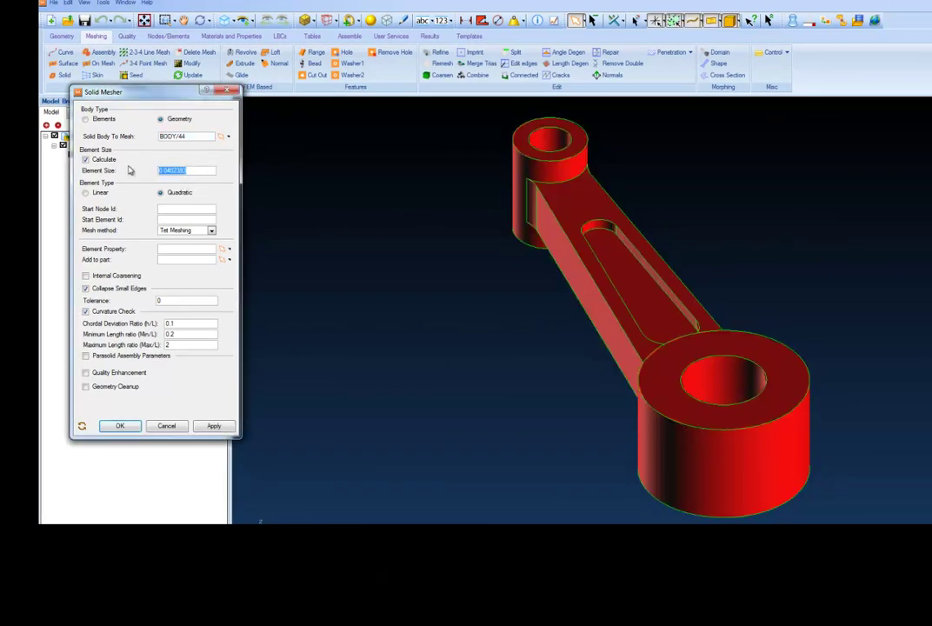
type("0.0")
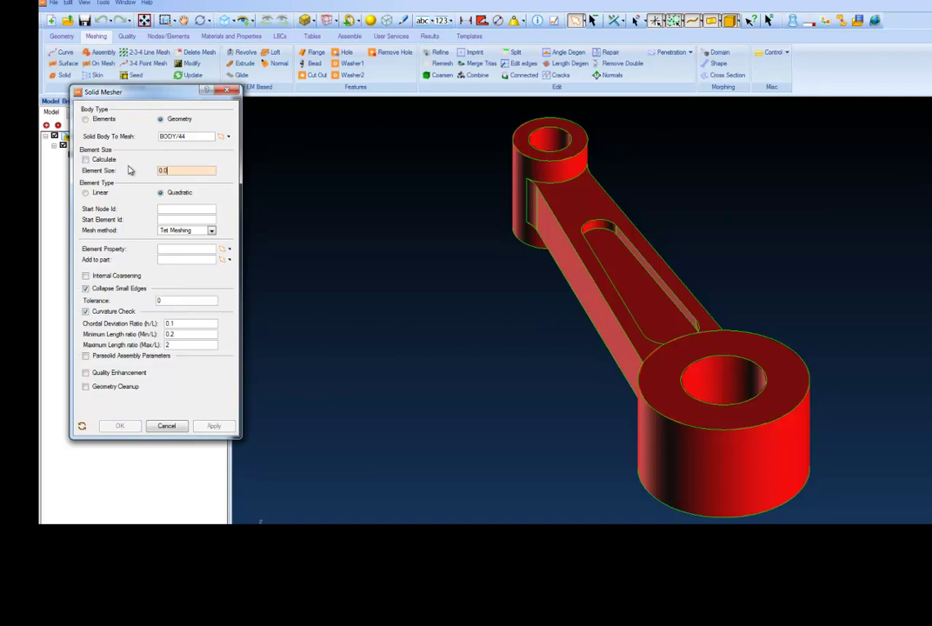
type("1")
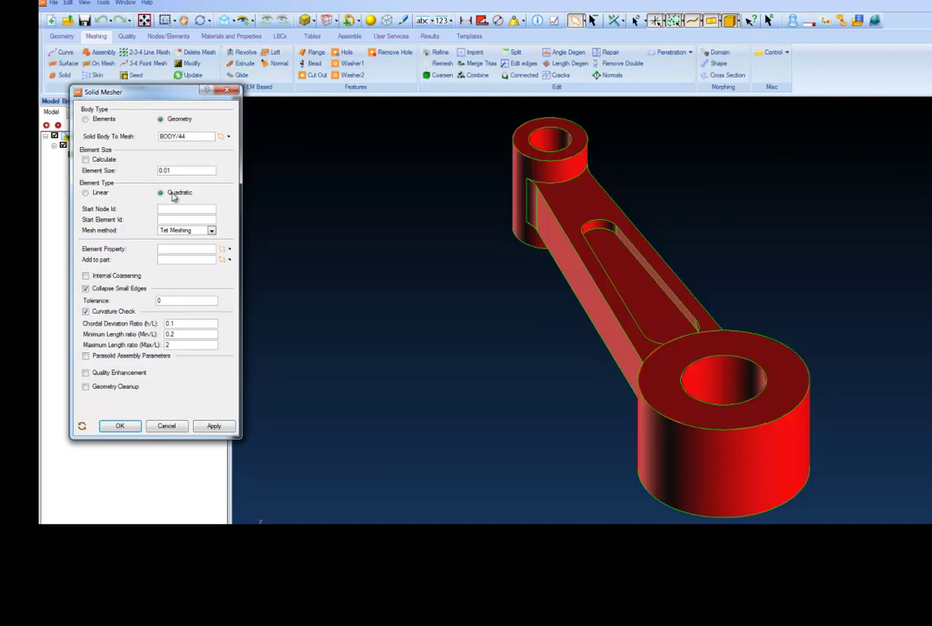
left_click(163, 193)
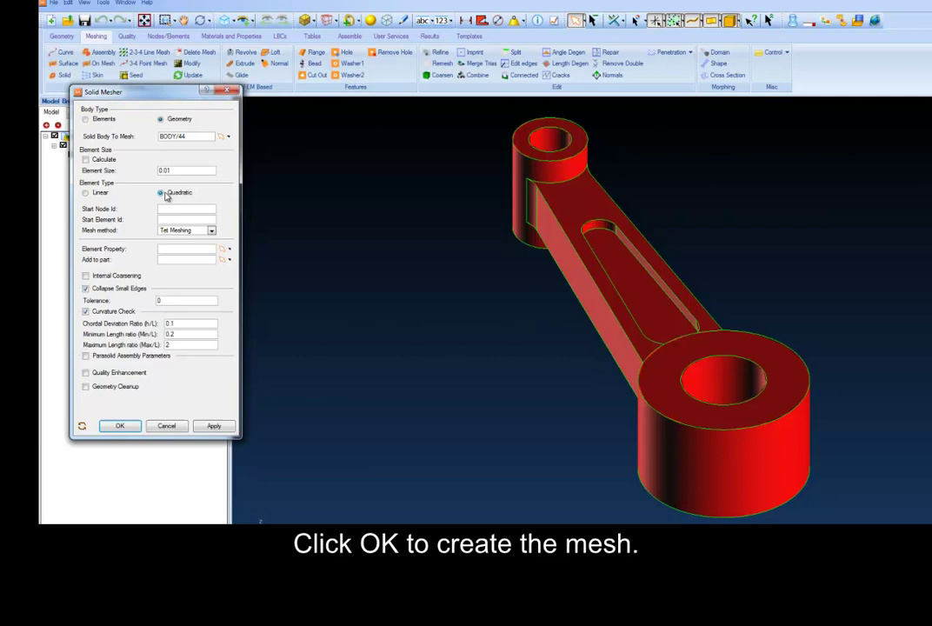
left_click(127, 427)
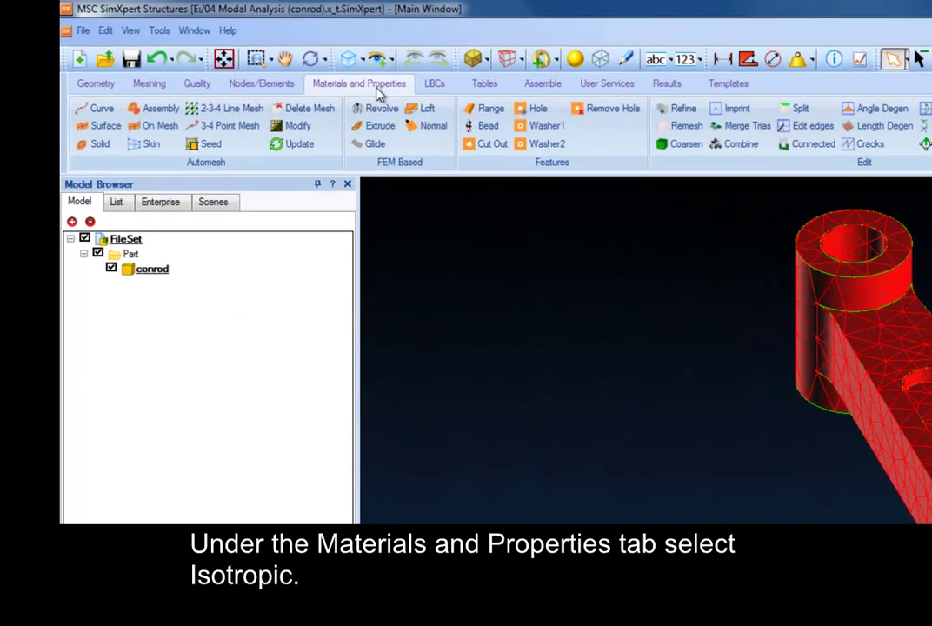
Define isotropic material 'steel' with E 2e11, Poisson 0.3 and density 7850
left_click(203, 46)
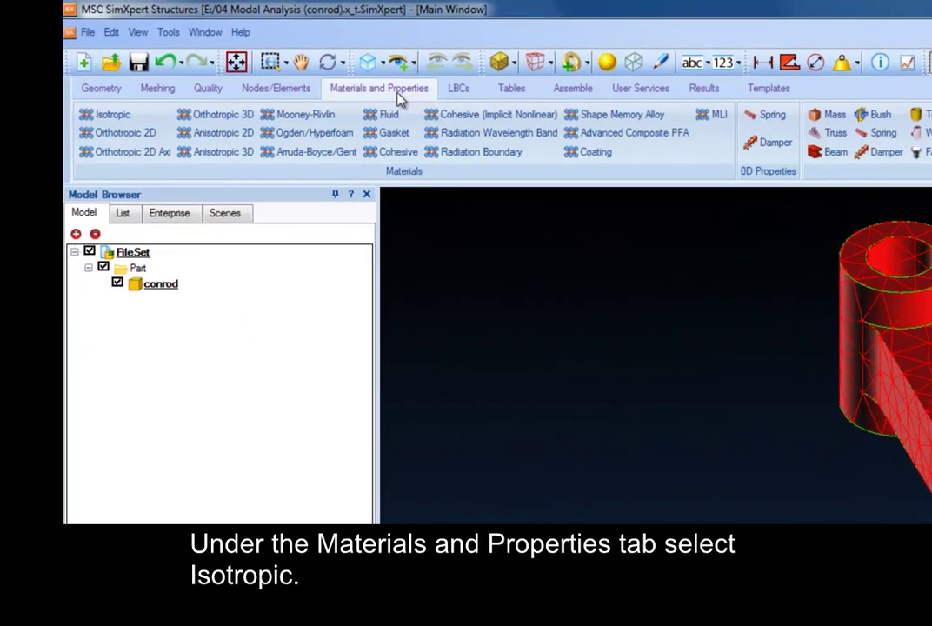
left_click(111, 120)
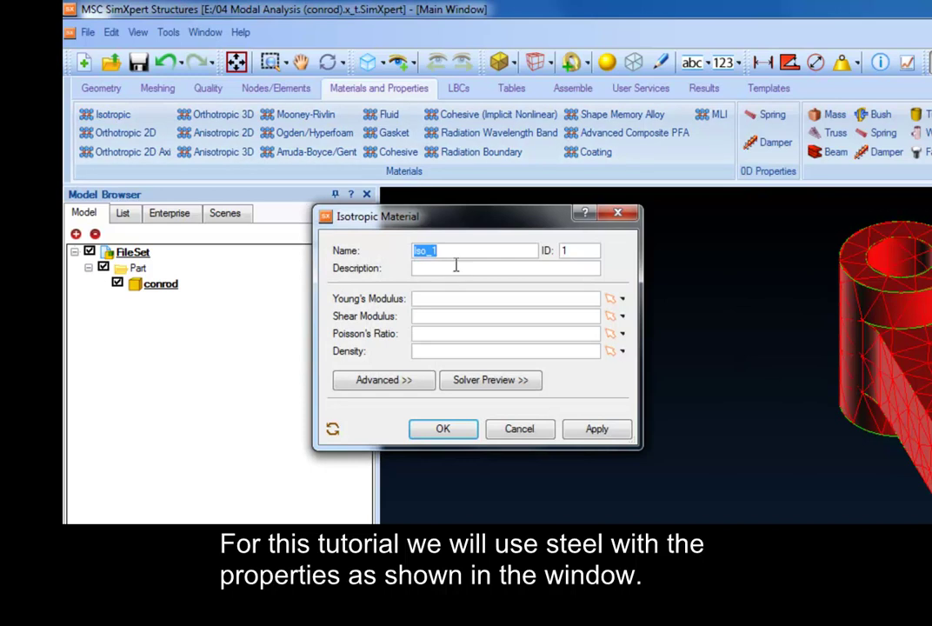
type("stee")
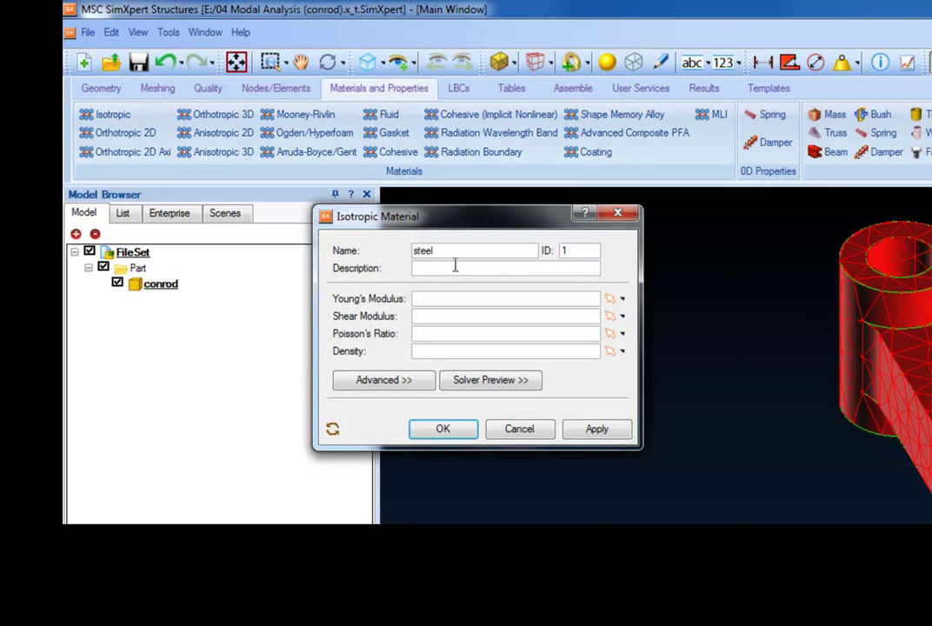
type("l")
left_click(449, 295)
type("2e11")
key("Tab")
key("Tab")
type("0.3")
key("Tab")
type("7850")
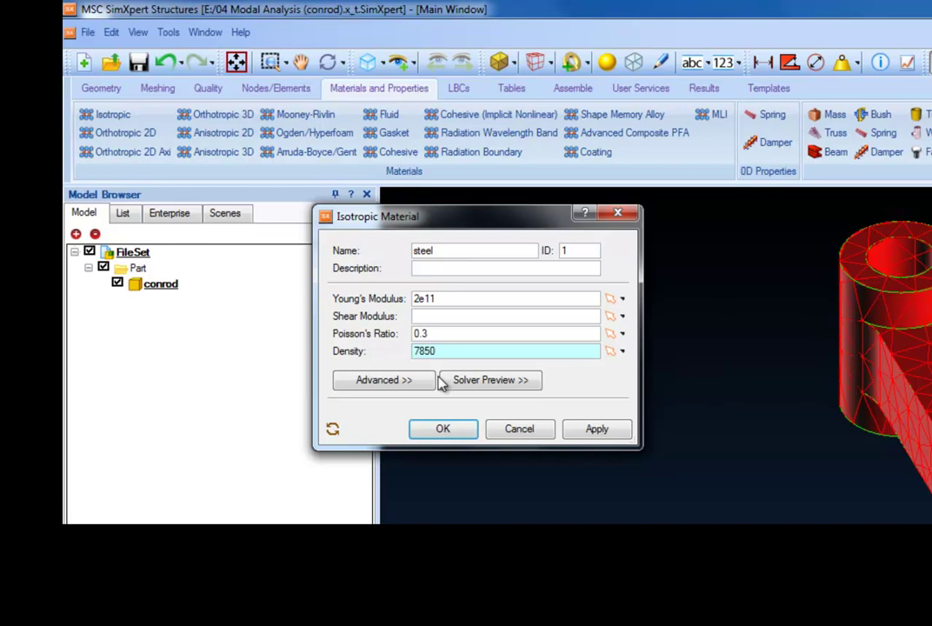
left_click(444, 430)
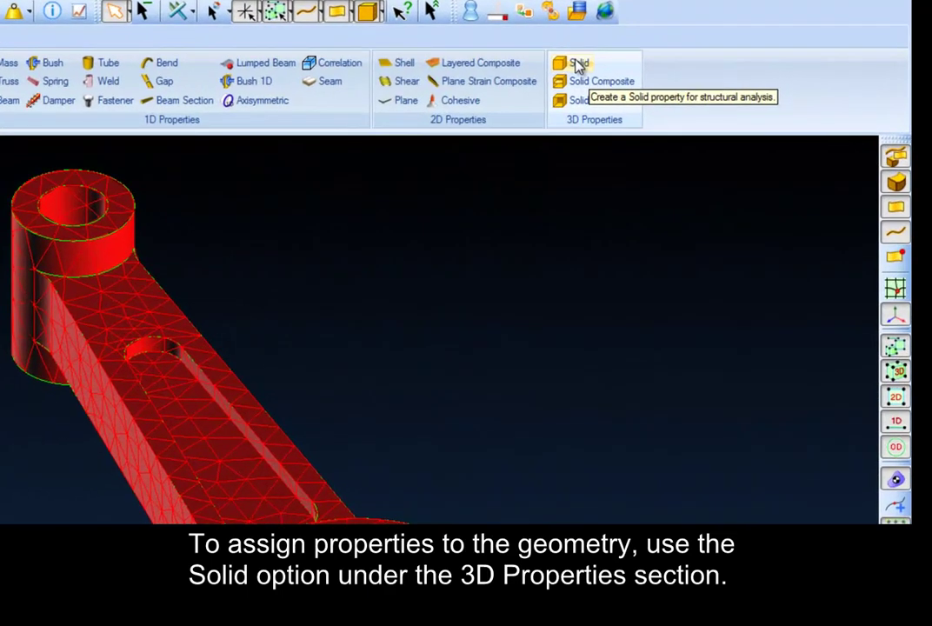
Create solid property 'ConRod' assigning the steel material to the conrod part
left_click(578, 64)
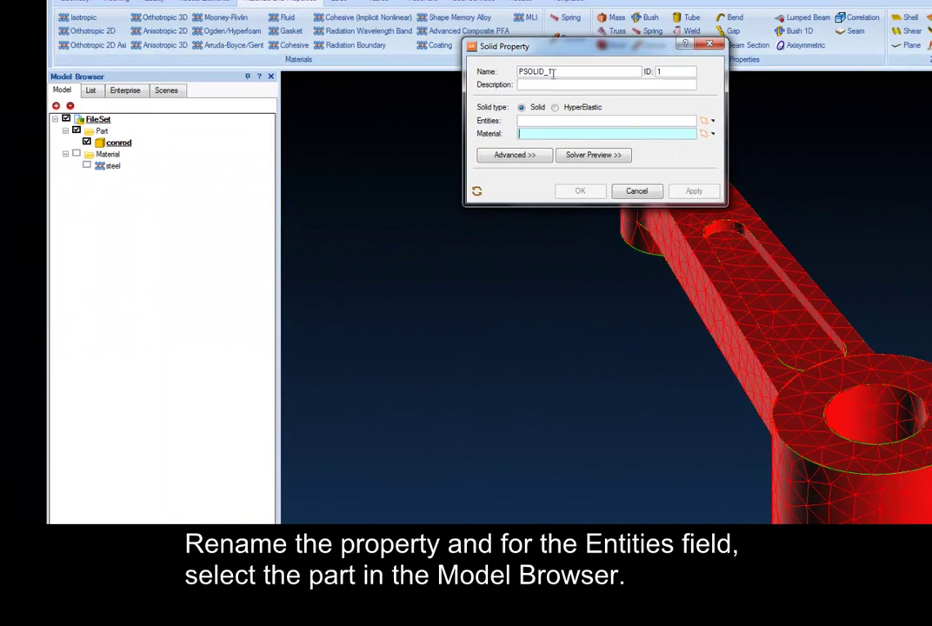
double_click(552, 72)
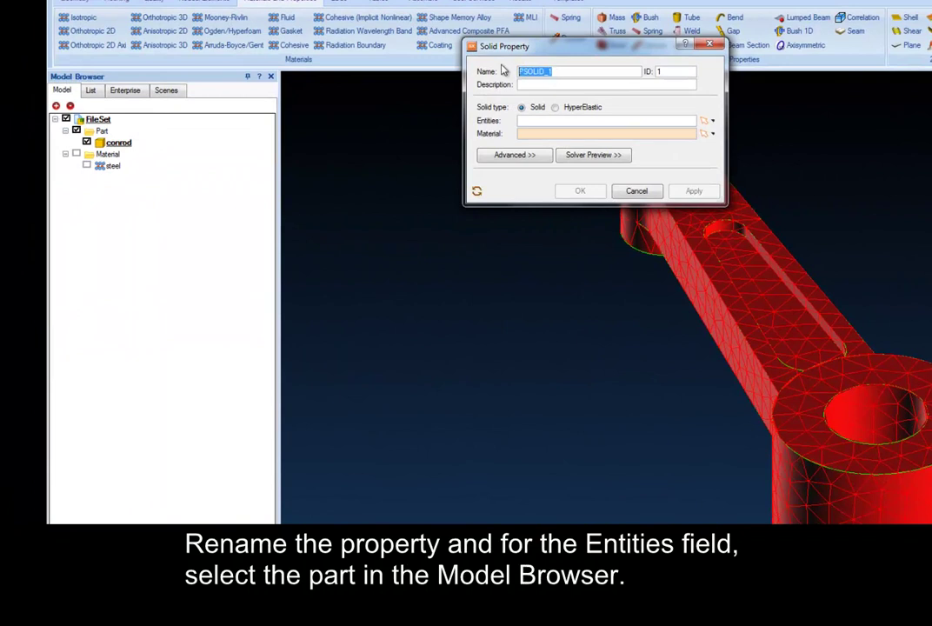
type("ConRod")
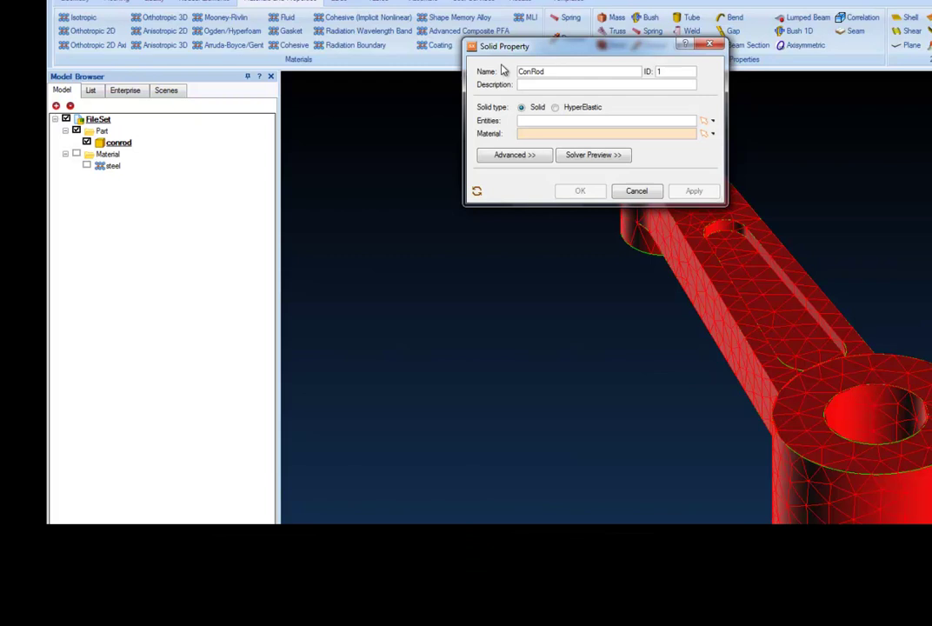
left_click(529, 120)
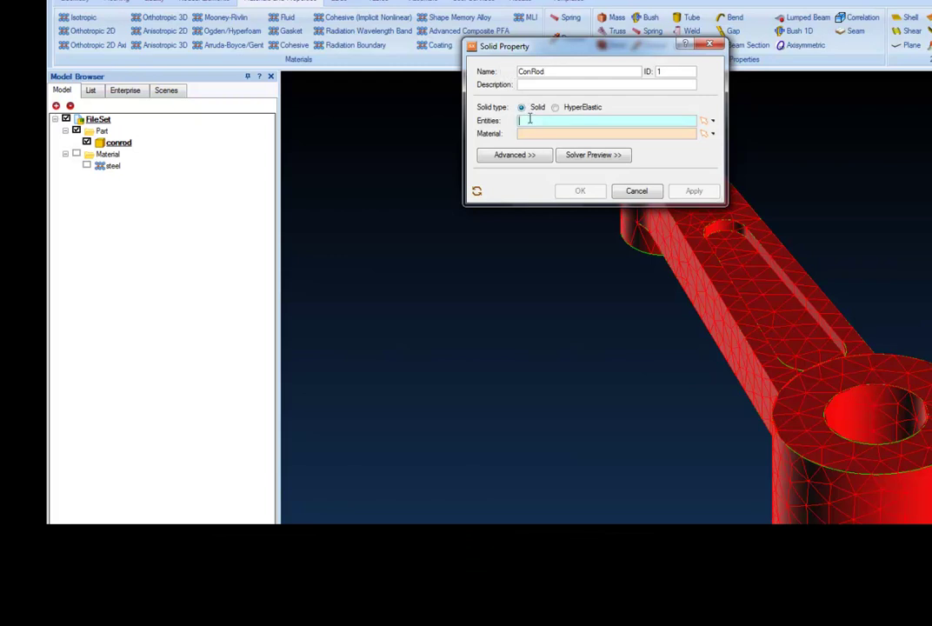
left_click(119, 142)
left_click(532, 133)
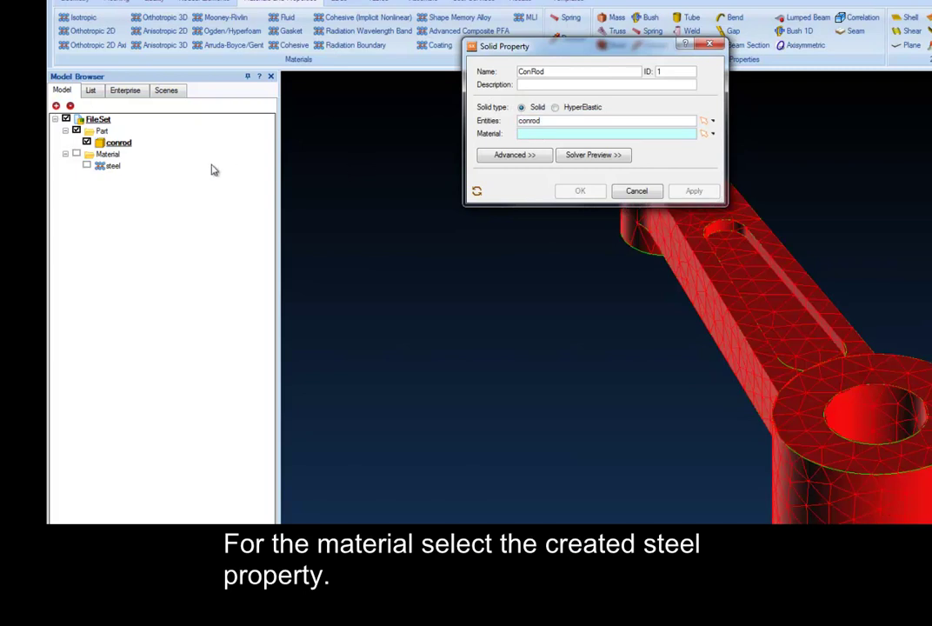
left_click(112, 166)
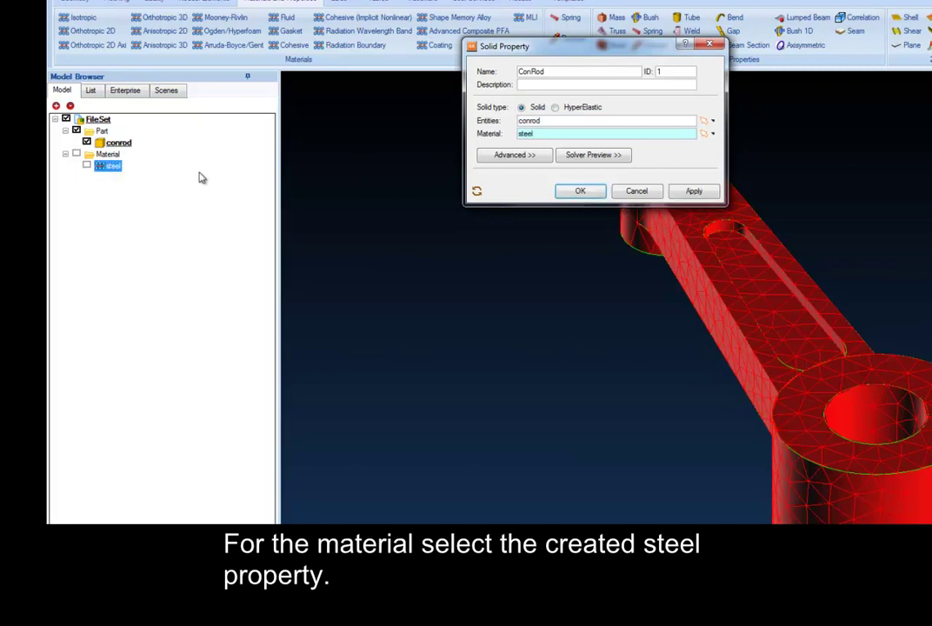
left_click(580, 191)
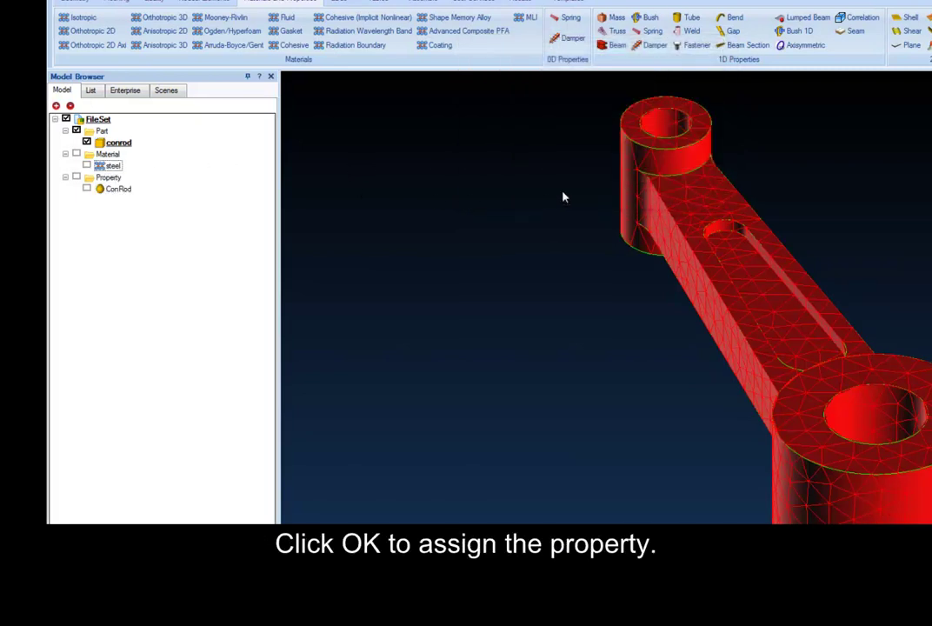
left_click(101, 120)
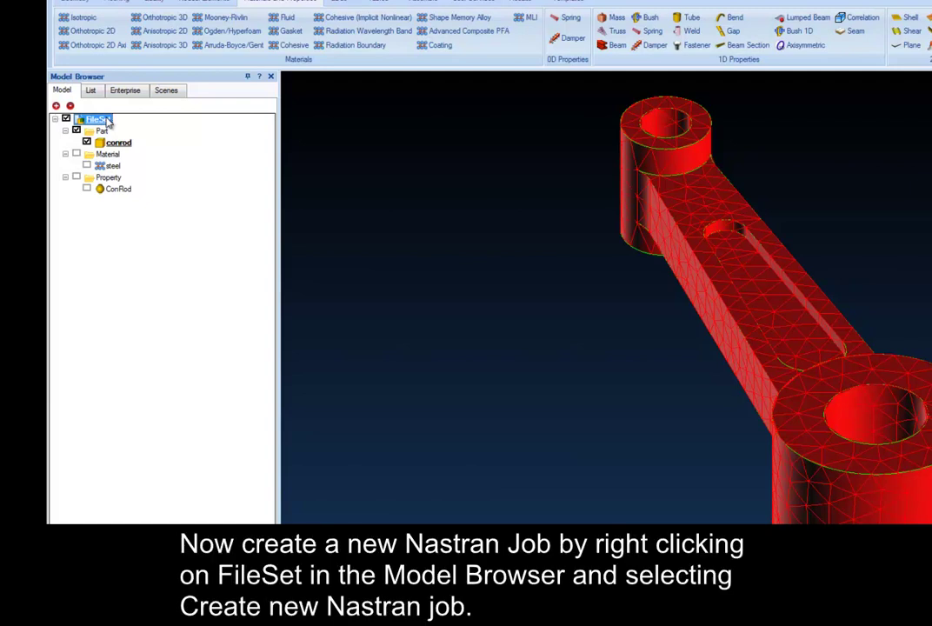
Create Nastran SOL103 job 'ConRod_Modal_Analysis' with its .bdf saved in New Folder 1
right_click(108, 122)
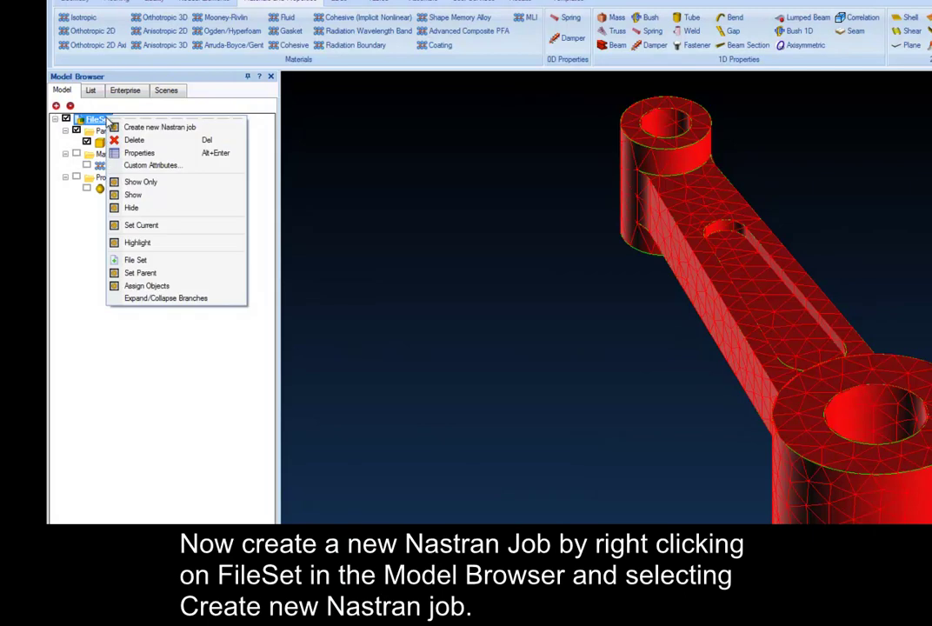
left_click(133, 129)
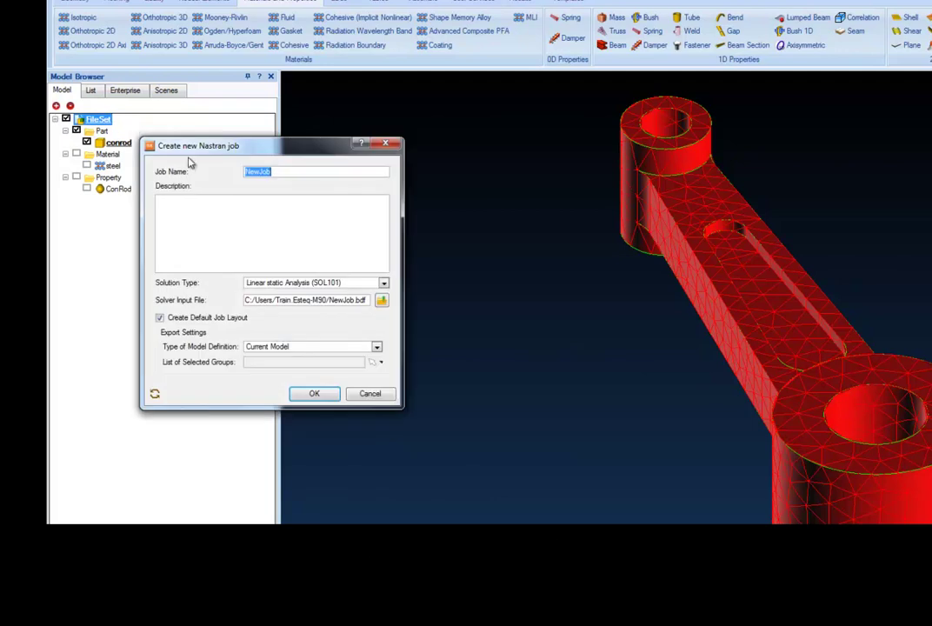
key("BackSpace")
type("ConRod_Modal_Analysis")
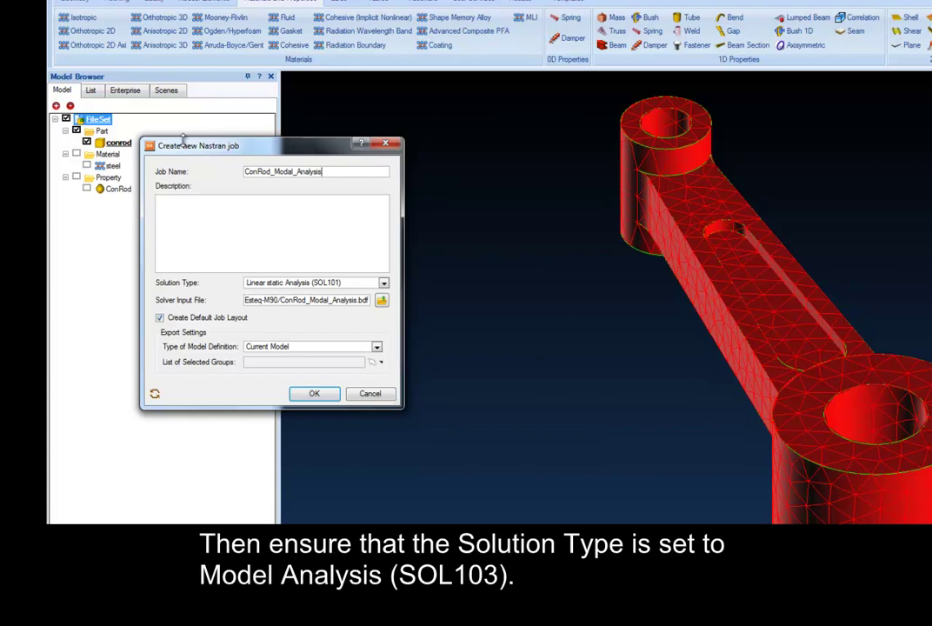
left_click(384, 285)
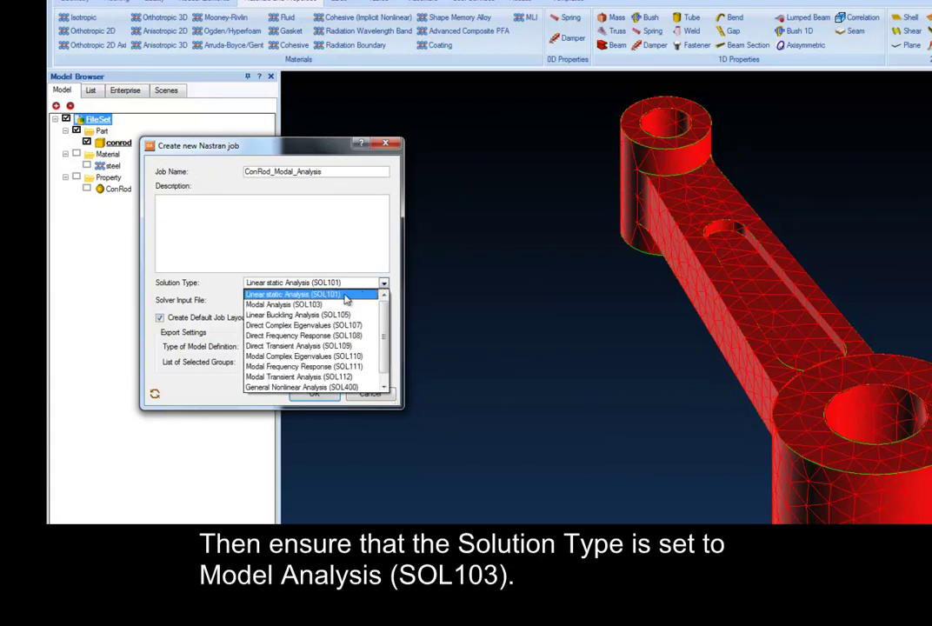
left_click(322, 303)
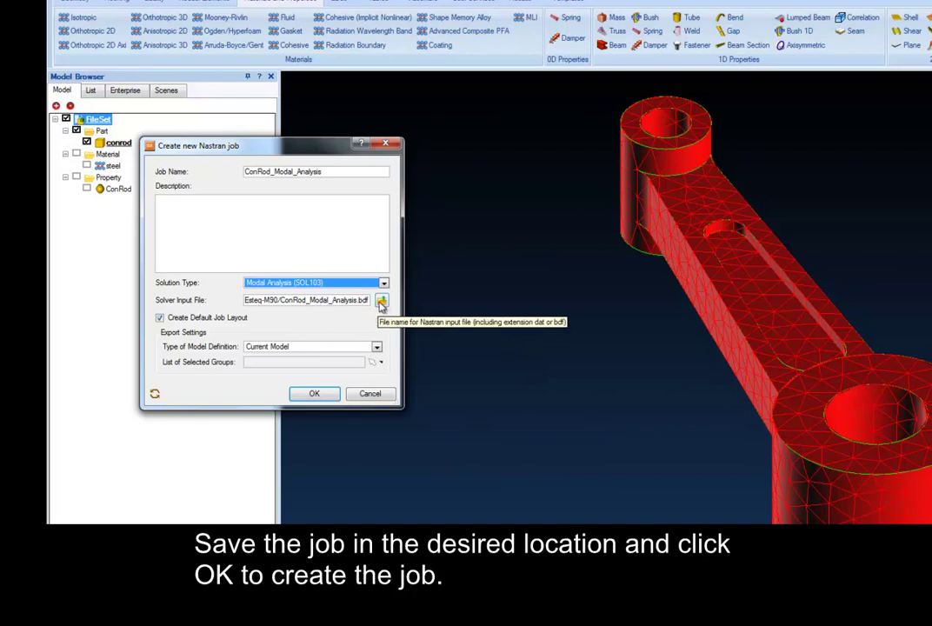
left_click(381, 301)
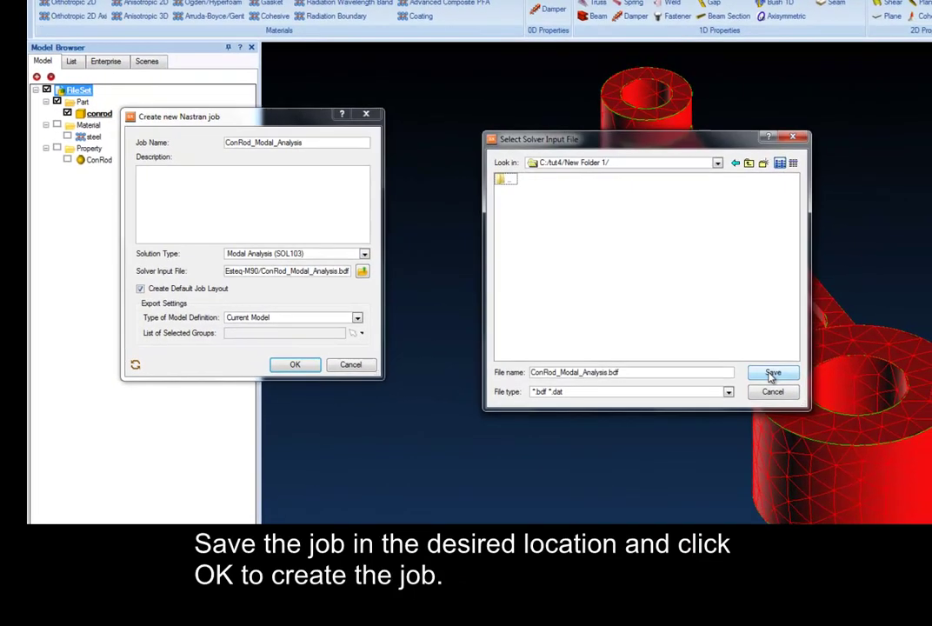
left_click(770, 373)
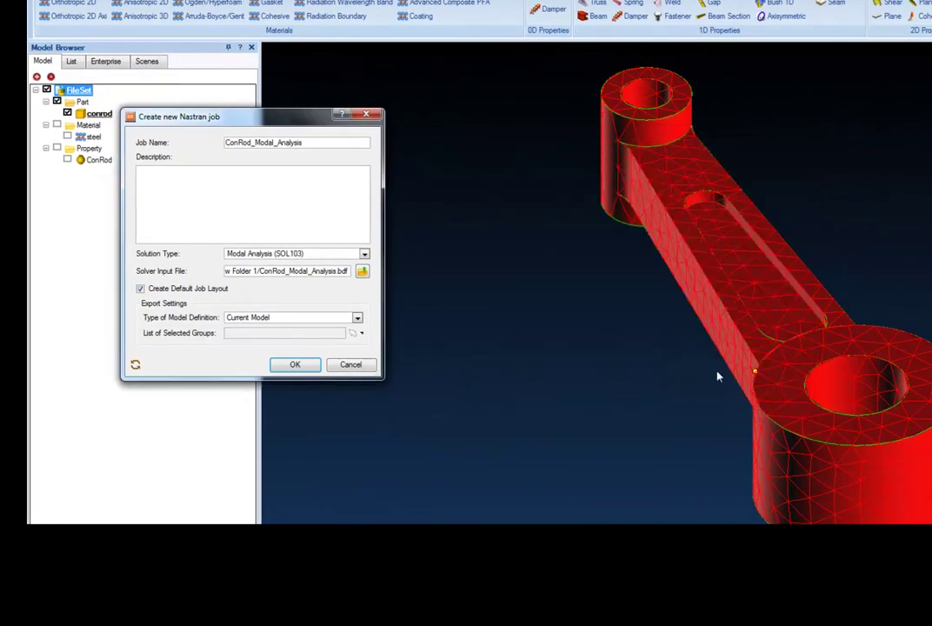
left_click(295, 365)
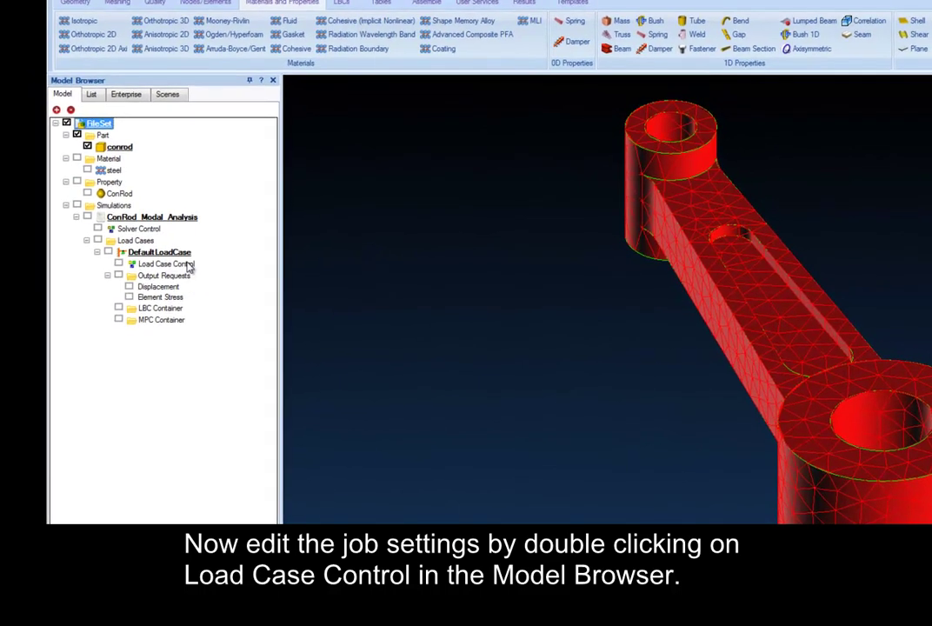
In Load Case Control, request 12 desired roots with Maximum result normalization
double_click(187, 265)
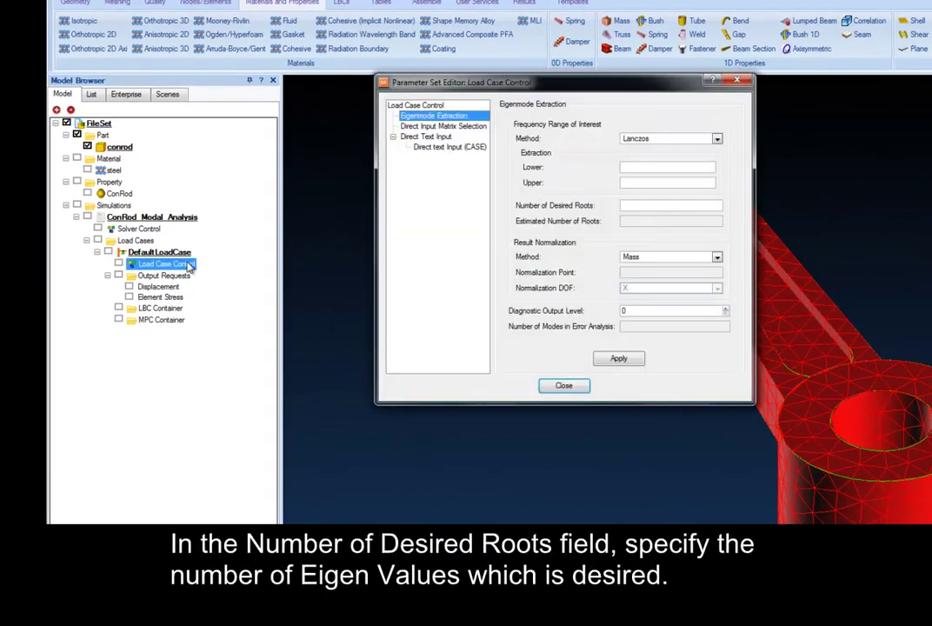
left_click(626, 205)
type("12")
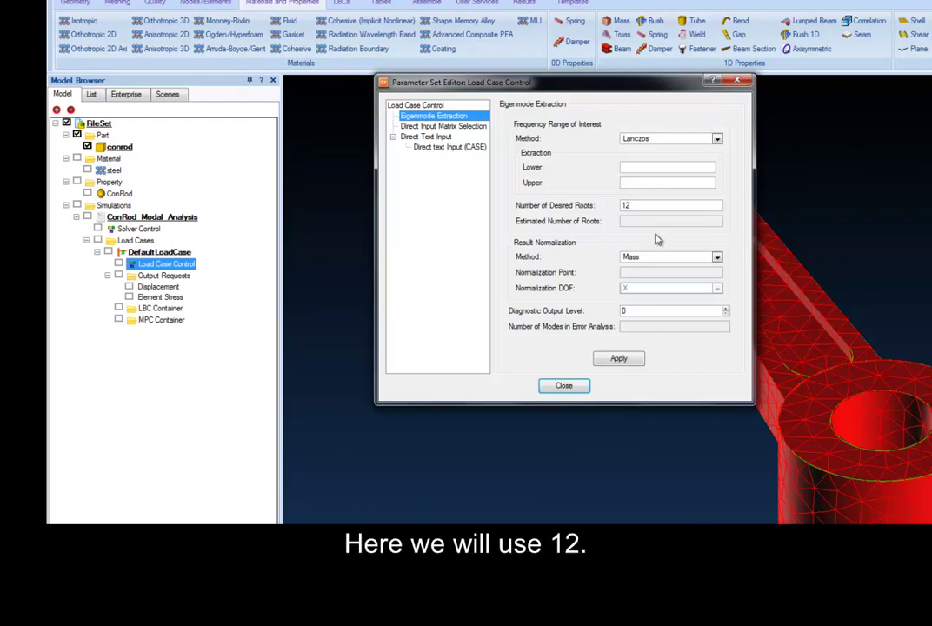
left_click(717, 258)
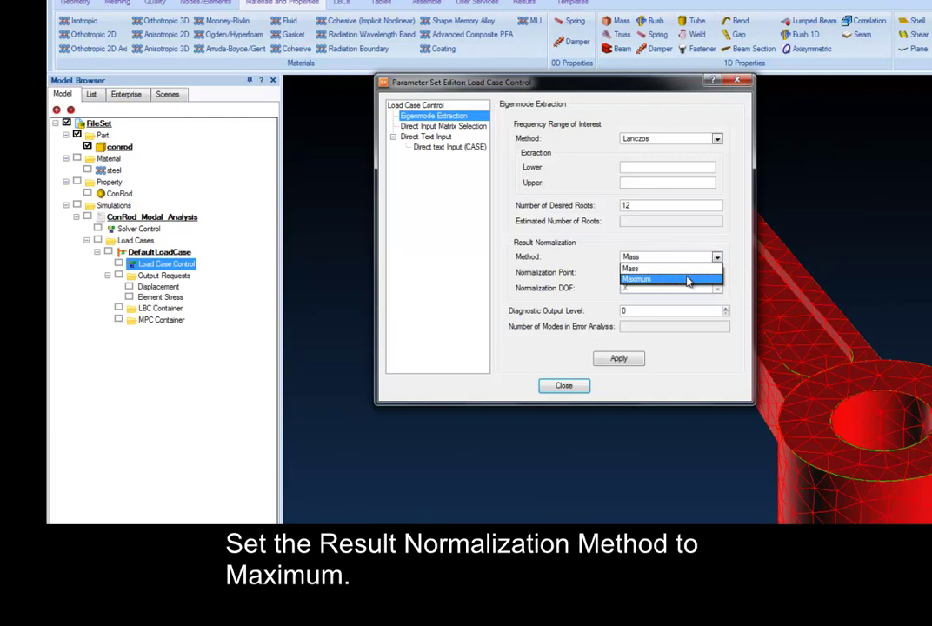
left_click(687, 278)
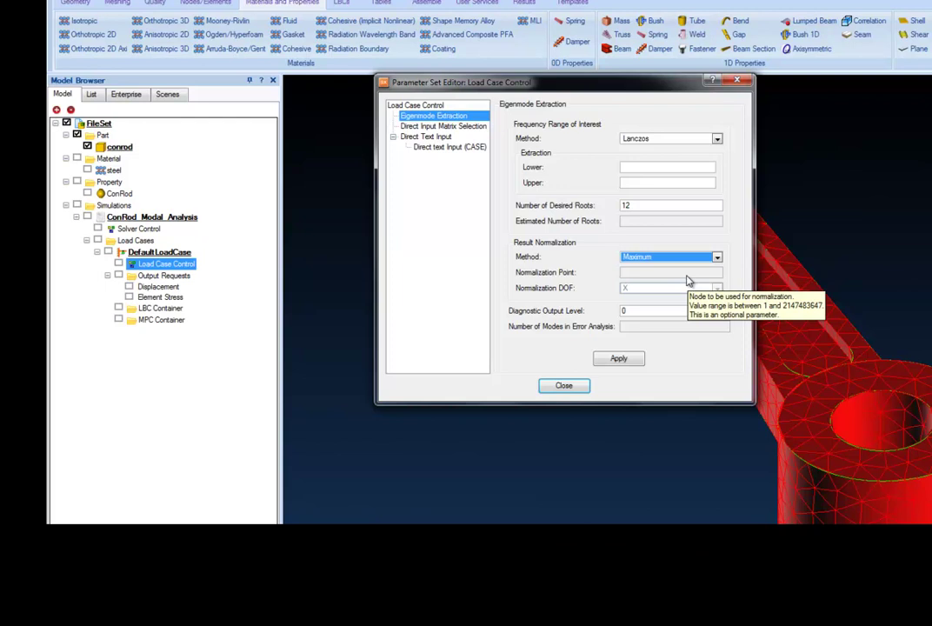
left_click(618, 358)
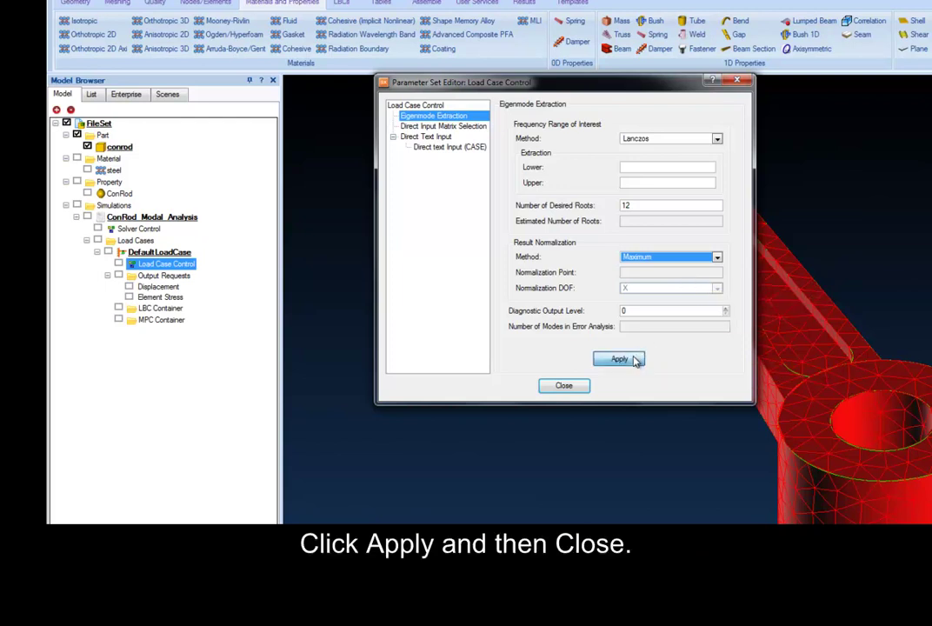
left_click(570, 387)
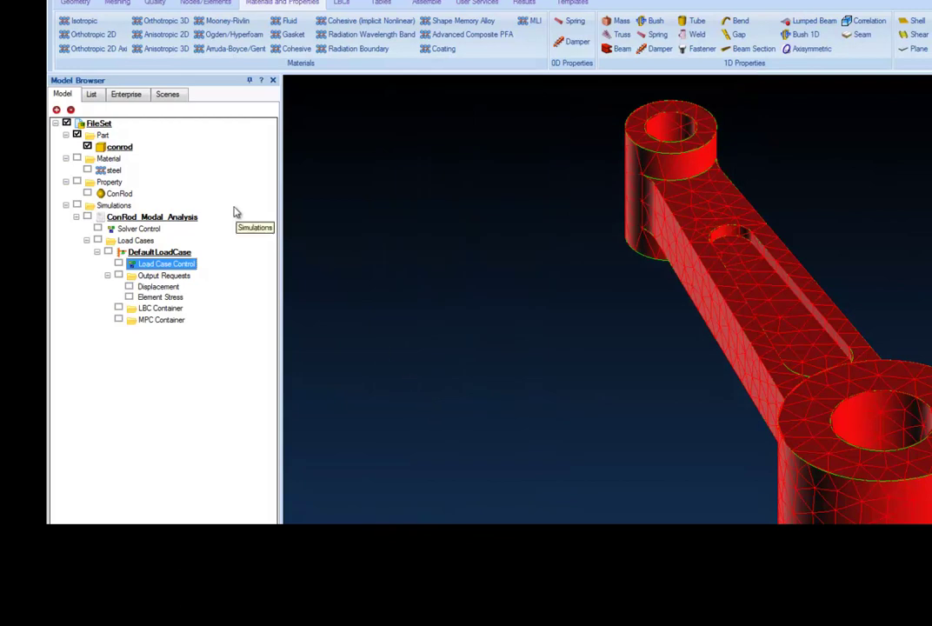
Run the ConRod_Modal_Analysis simulation from the Model Browser
right_click(151, 220)
right_click(150, 220)
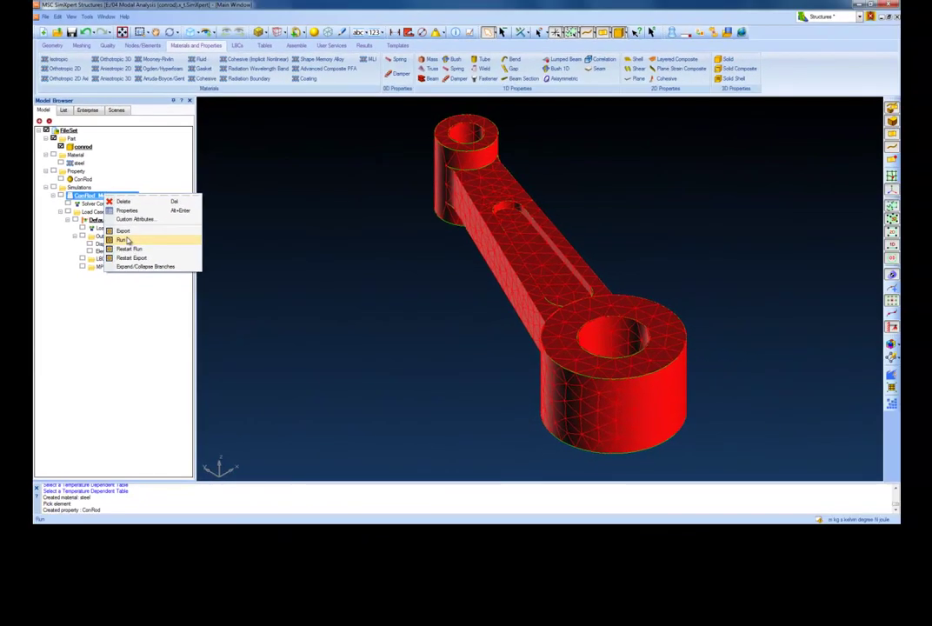
left_click(126, 239)
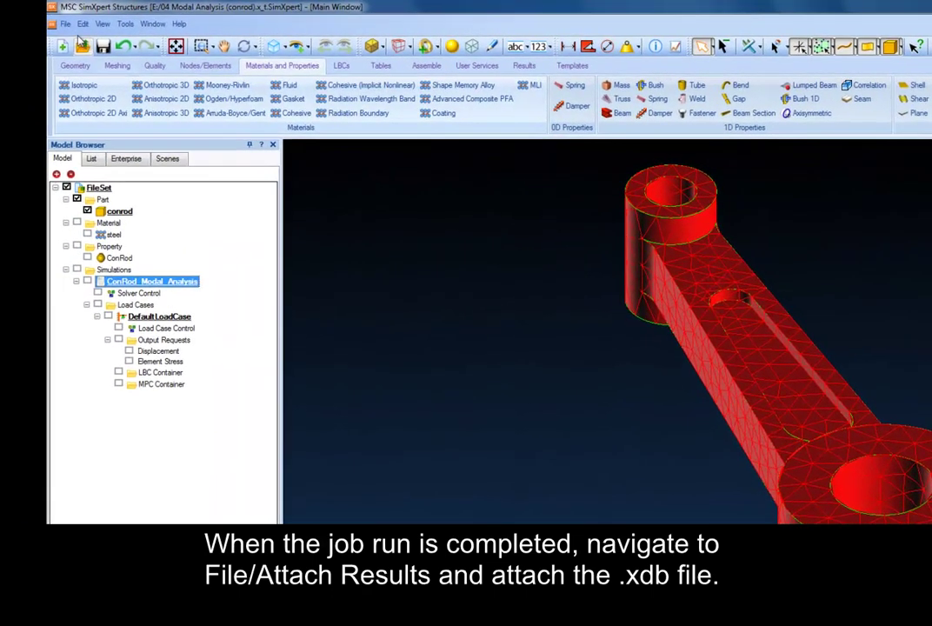
Attach the results file conrod_modal_analysis.xdb to the model
left_click(54, 19)
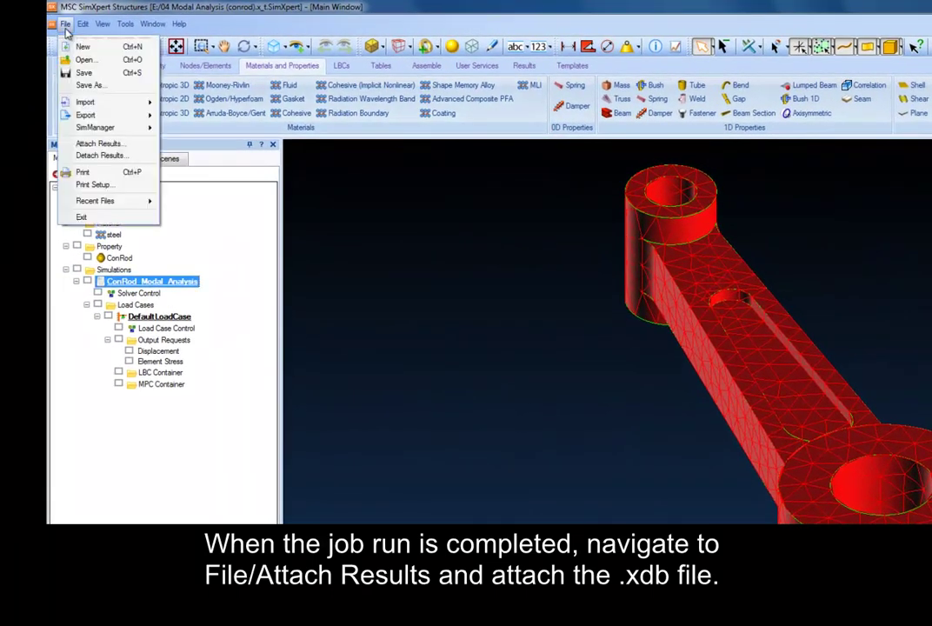
left_click(94, 143)
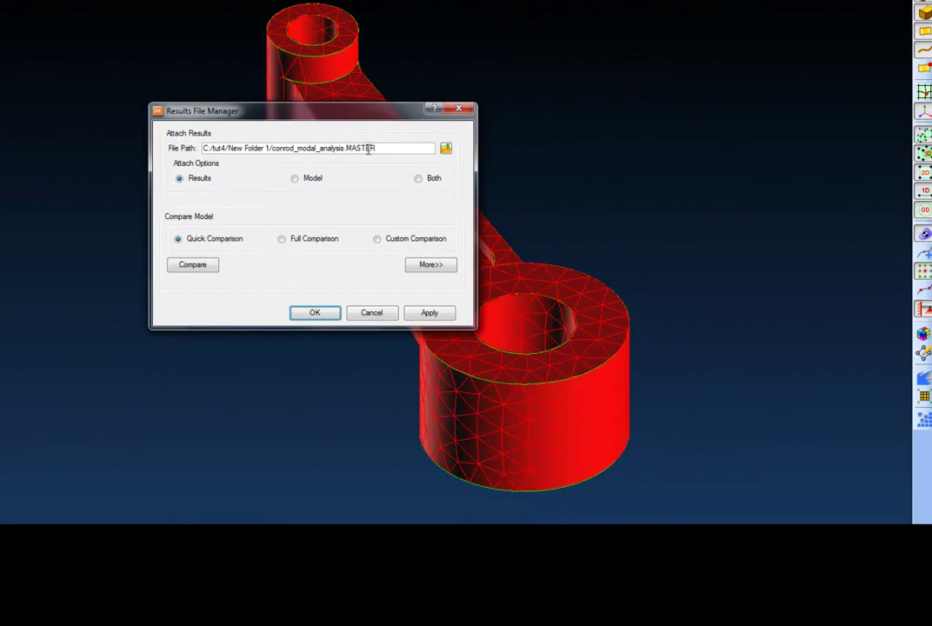
left_click(445, 148)
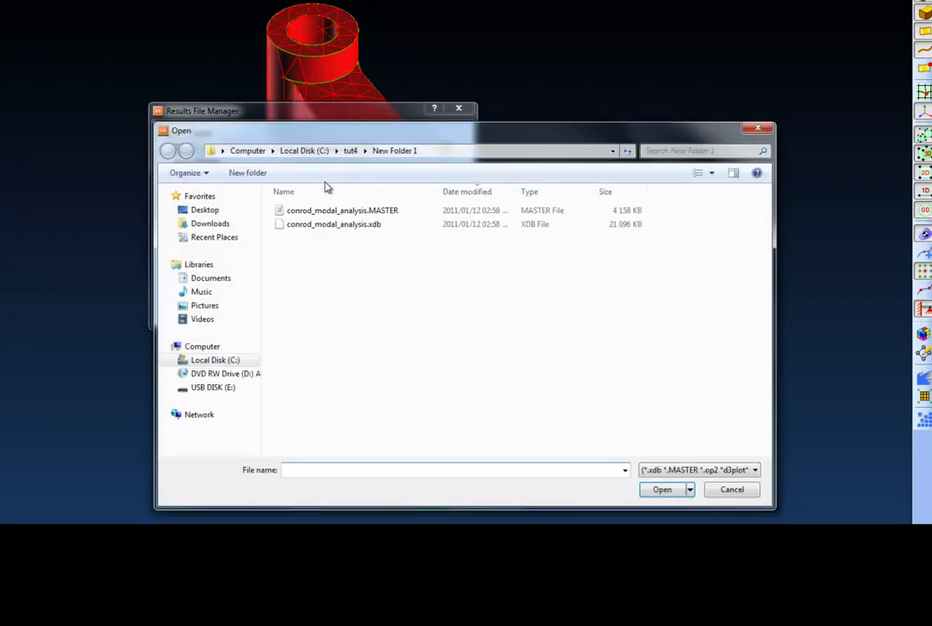
left_click(316, 224)
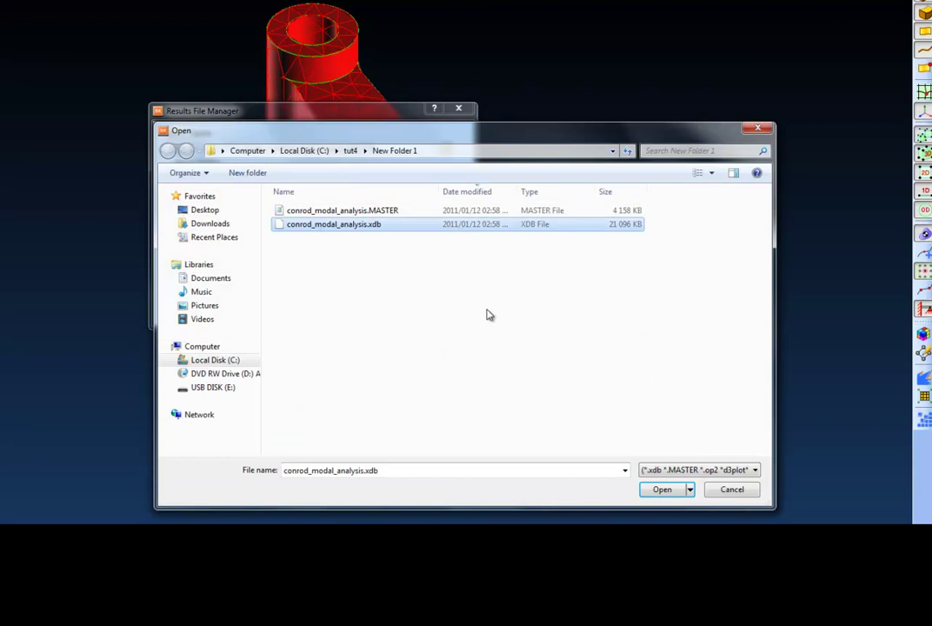
left_click(664, 491)
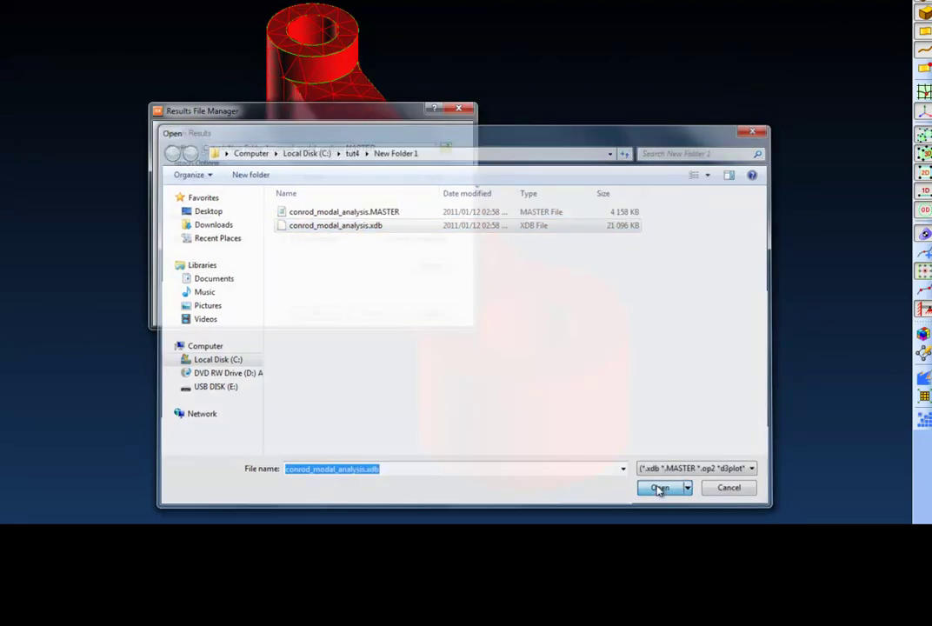
left_click(333, 314)
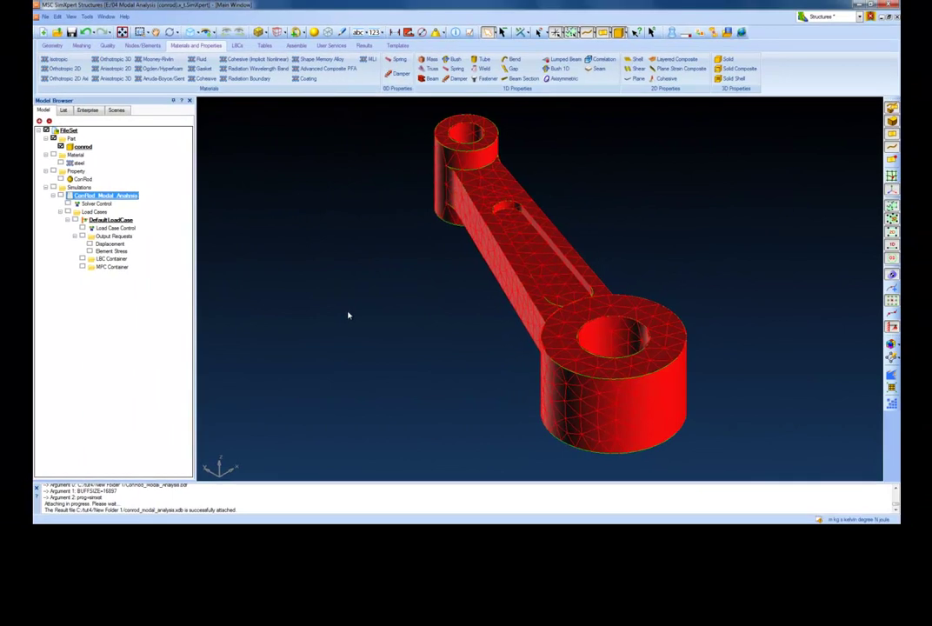
Create deformation plot Deform 01 of Mode 1 translational eigenvectors
left_click(362, 54)
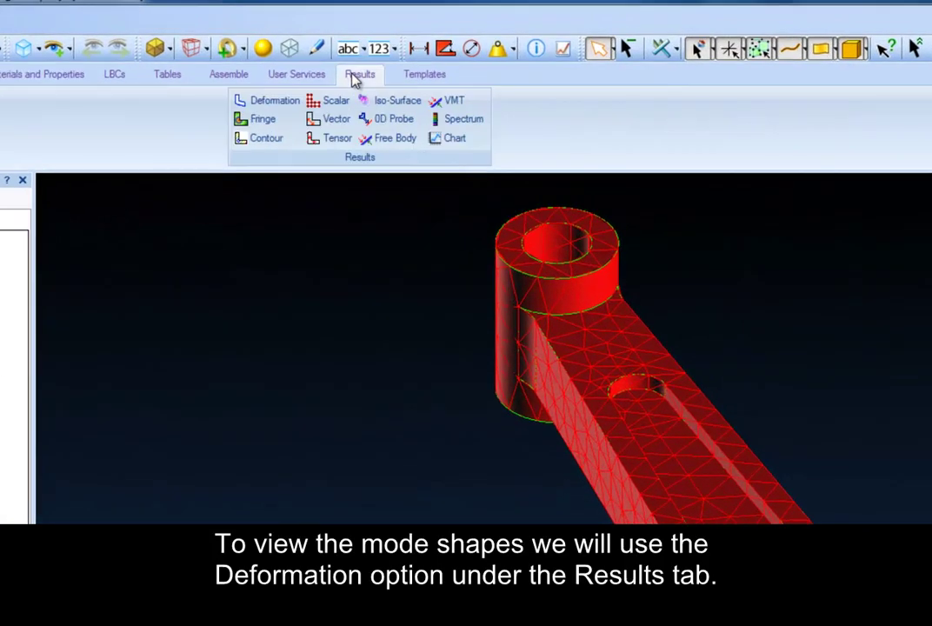
left_click(260, 99)
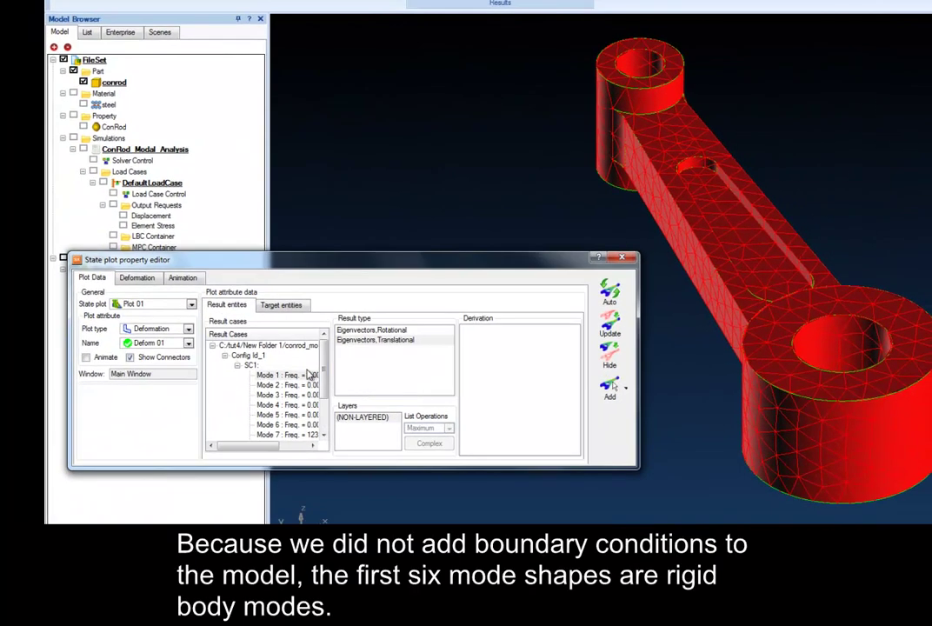
left_click(135, 565)
left_click(386, 341)
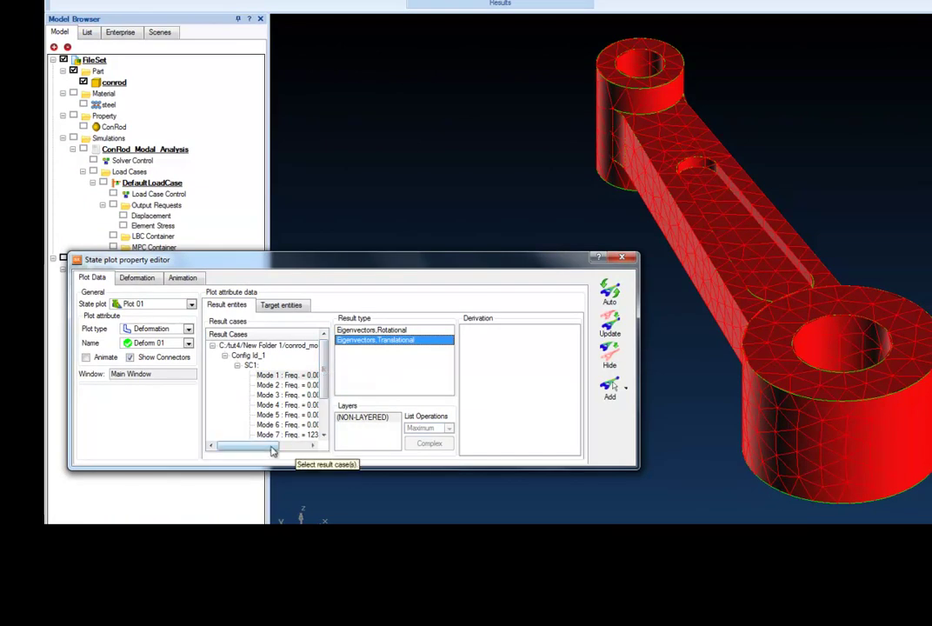
left_click_drag(272, 445, 294, 451)
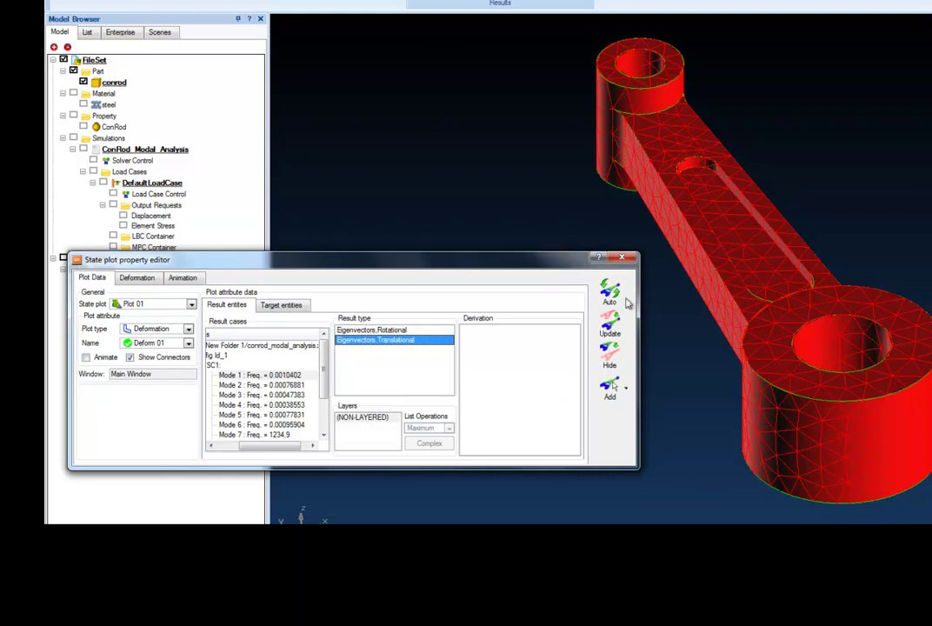
left_click(609, 325)
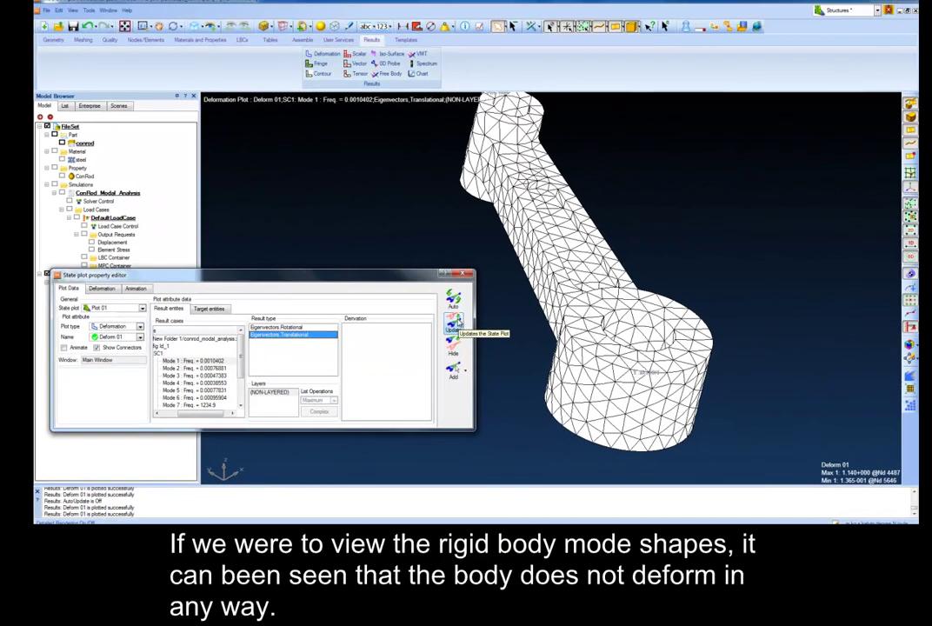
Animate the Mode 1 deformation, then switch the plot to Mode 2 and animate it
left_click(132, 288)
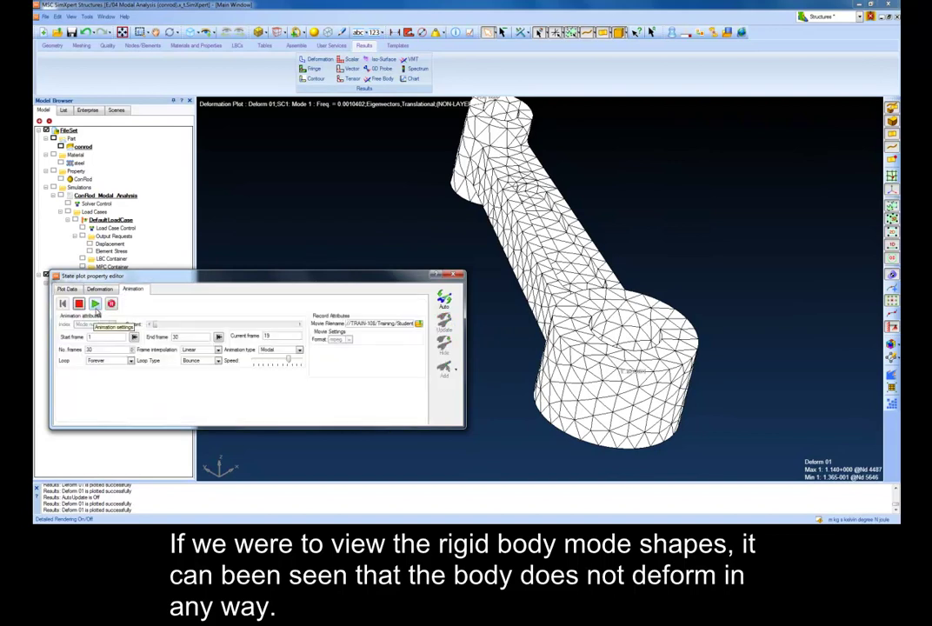
left_click(95, 303)
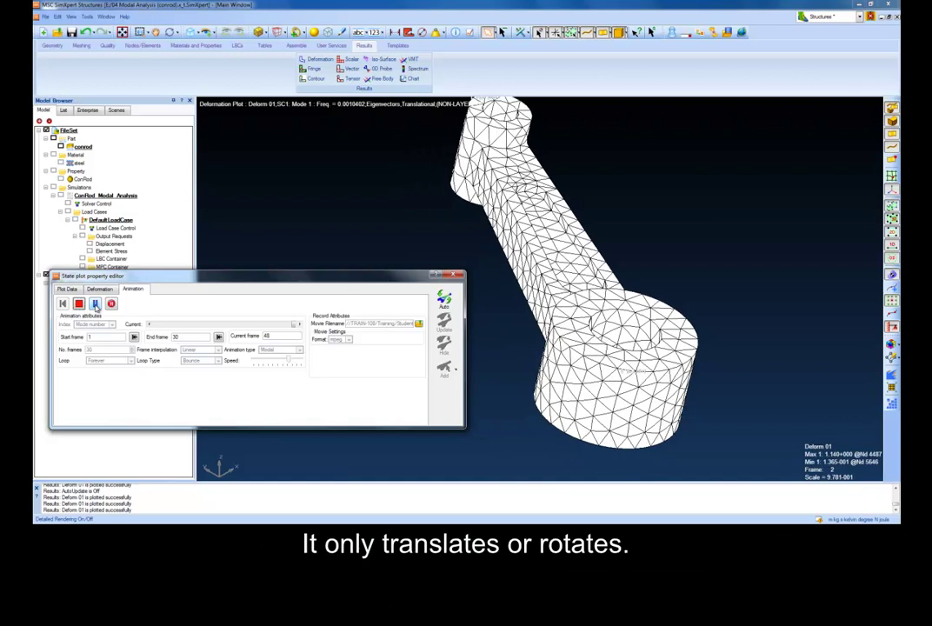
left_click(67, 288)
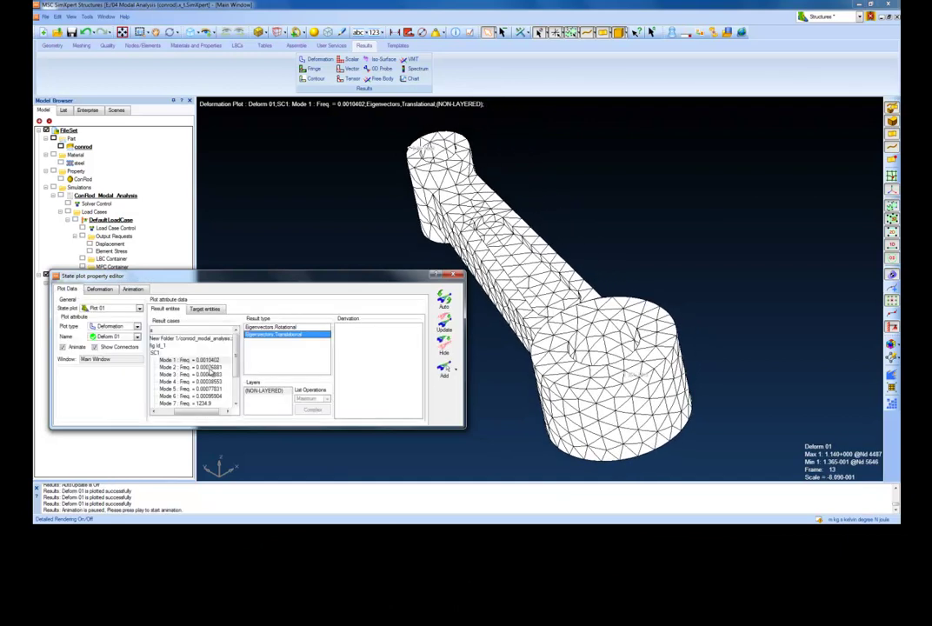
left_click(187, 367)
left_click(444, 323)
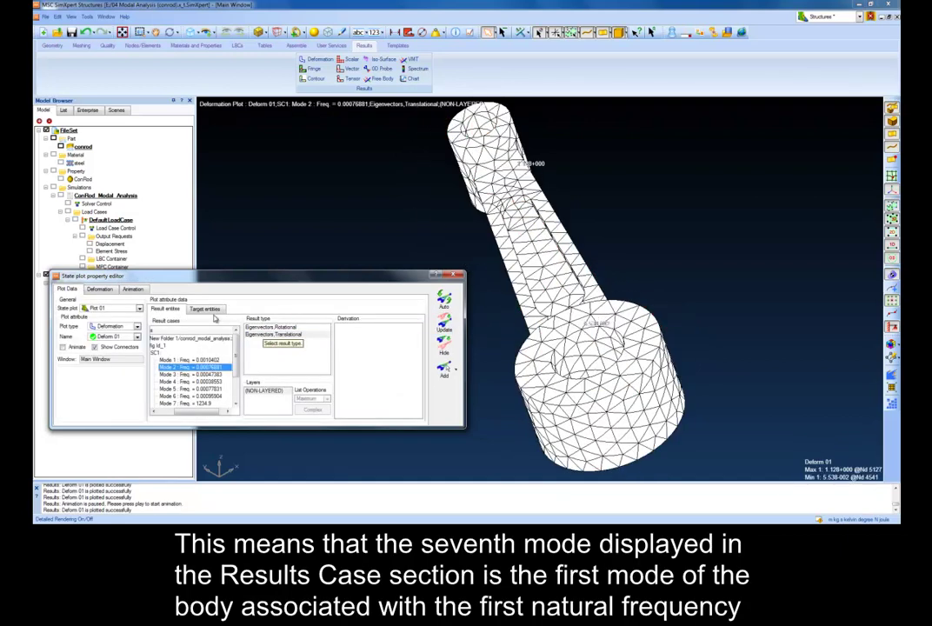
left_click(135, 290)
left_click(95, 303)
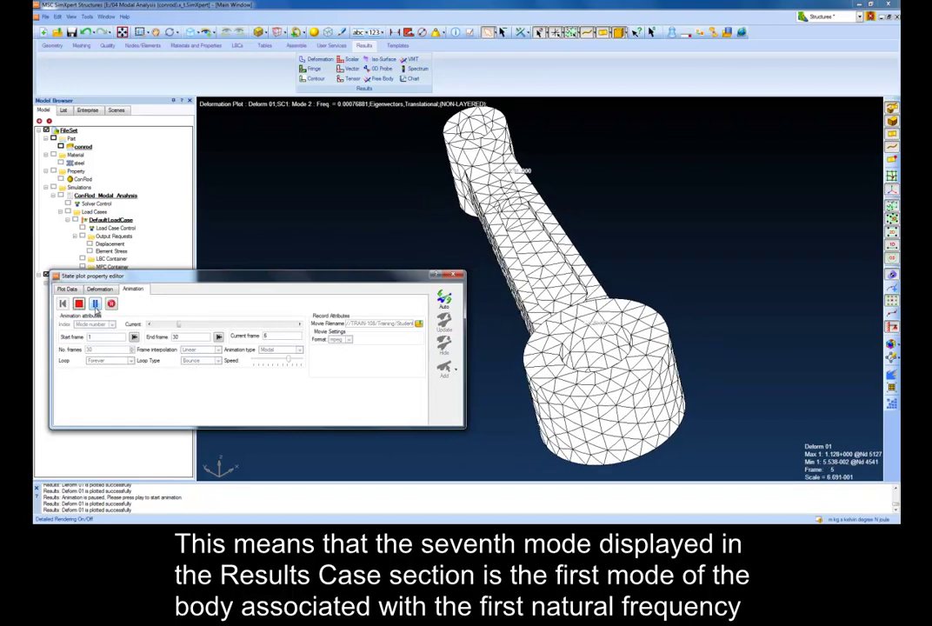
Animate Mode 3, then update the plot to Mode 7 (1234.9 Hz)
left_click(67, 288)
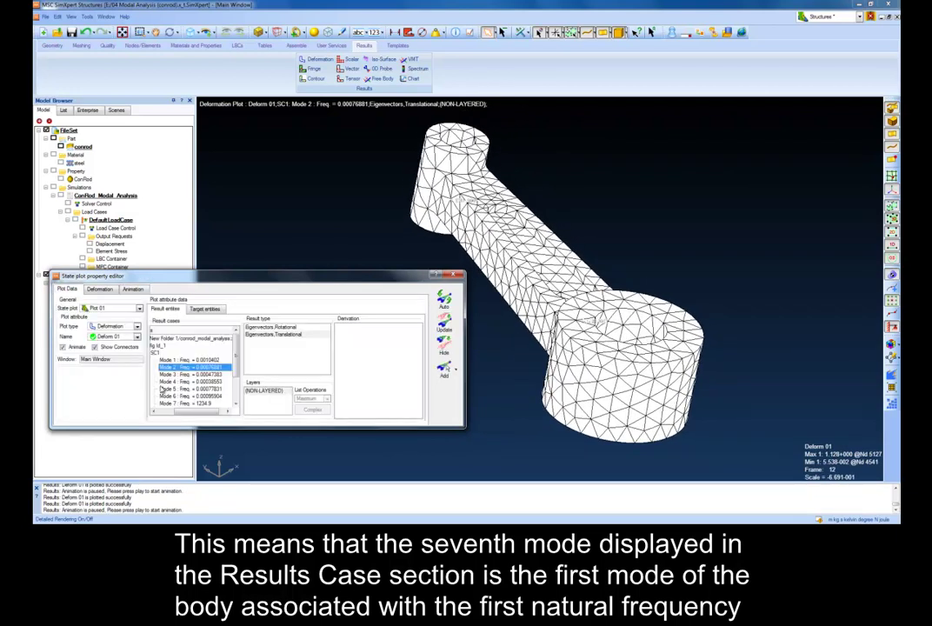
left_click(185, 373)
left_click(444, 320)
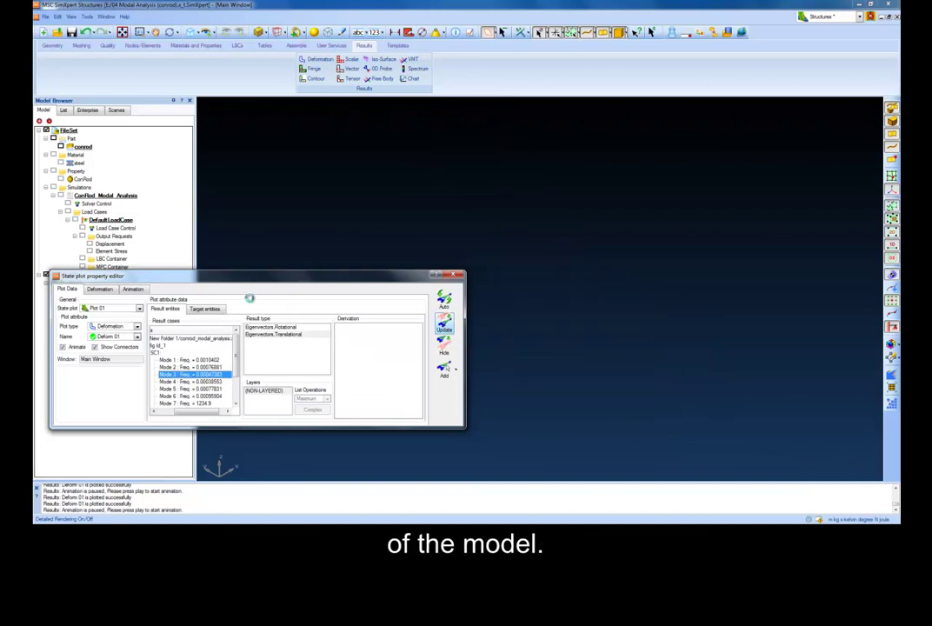
left_click(131, 288)
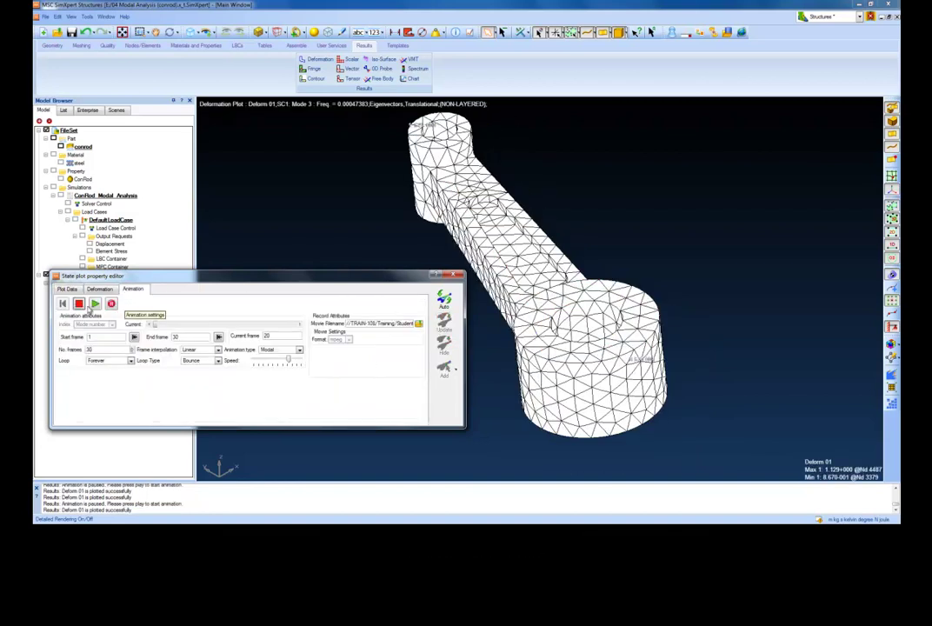
left_click(94, 303)
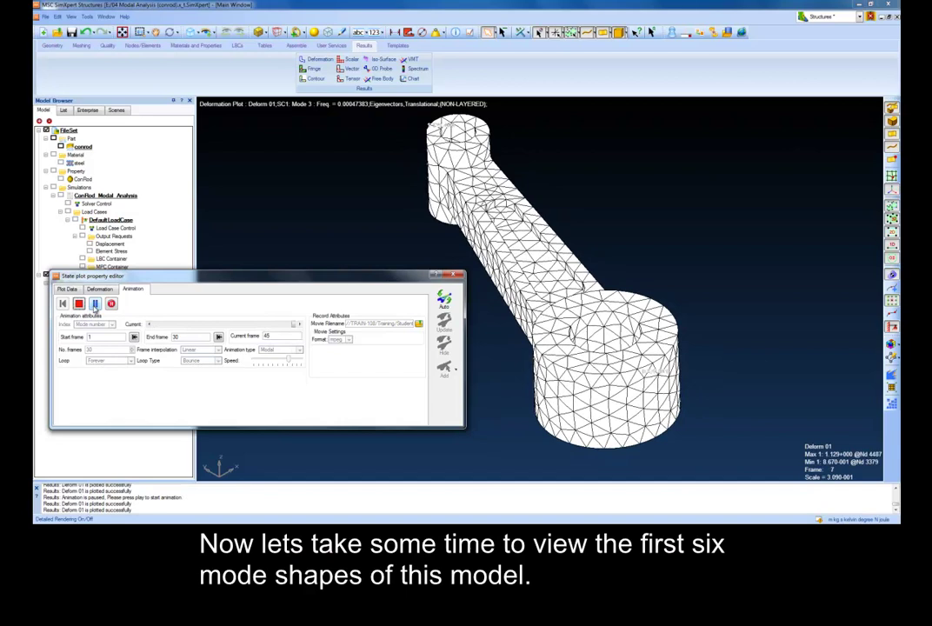
left_click(67, 289)
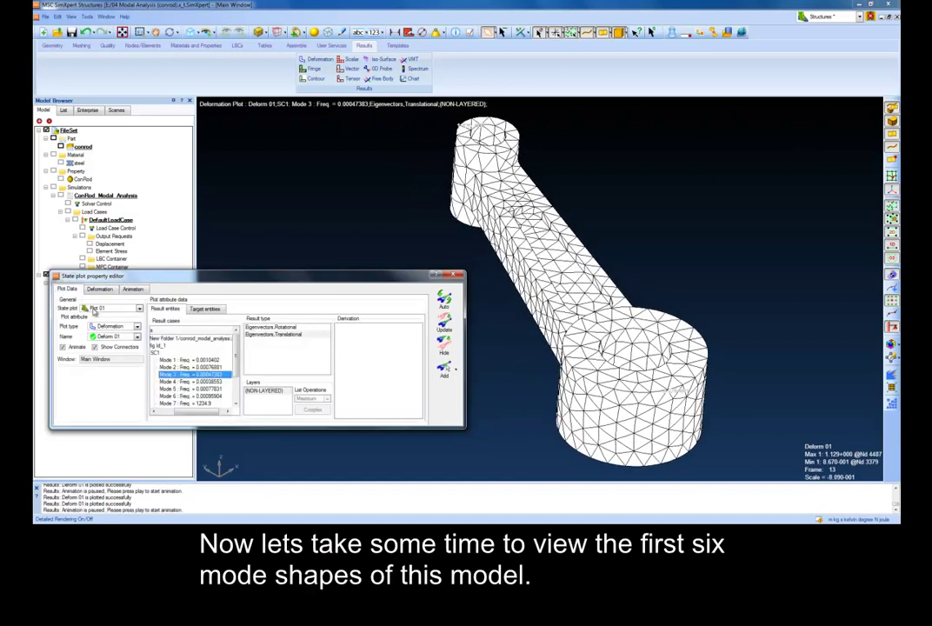
left_click(193, 403)
left_click(444, 327)
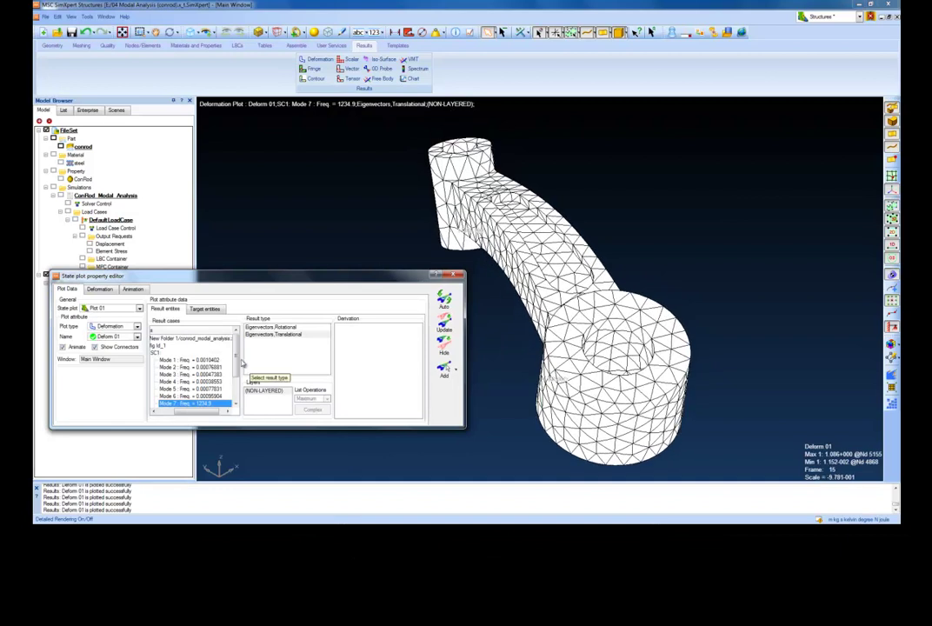
Select Mode 8 as the result case, update the plot, and play its animation
scroll(218, 374, "down", 3)
left_click(192, 383)
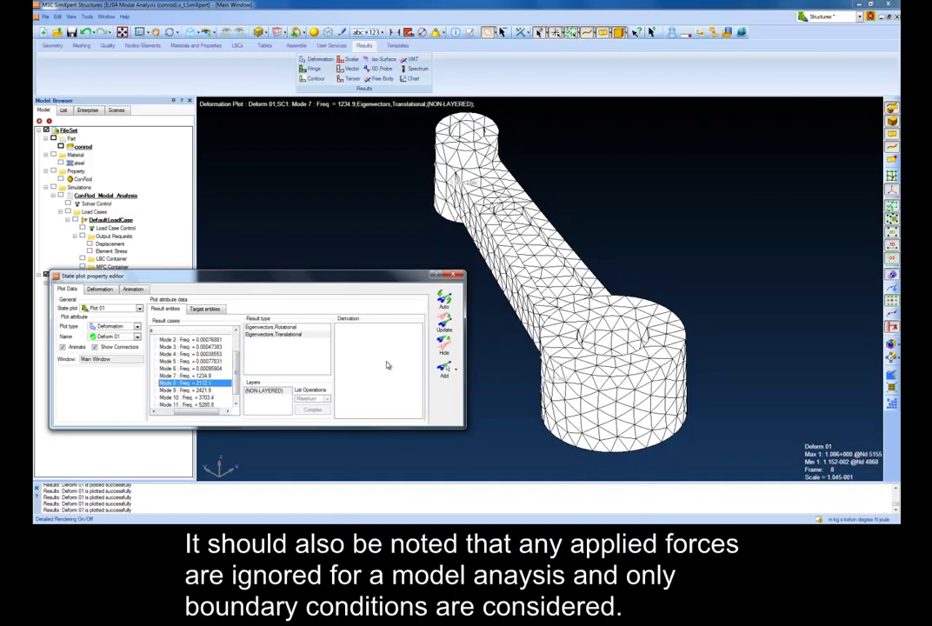
left_click(444, 327)
left_click(139, 290)
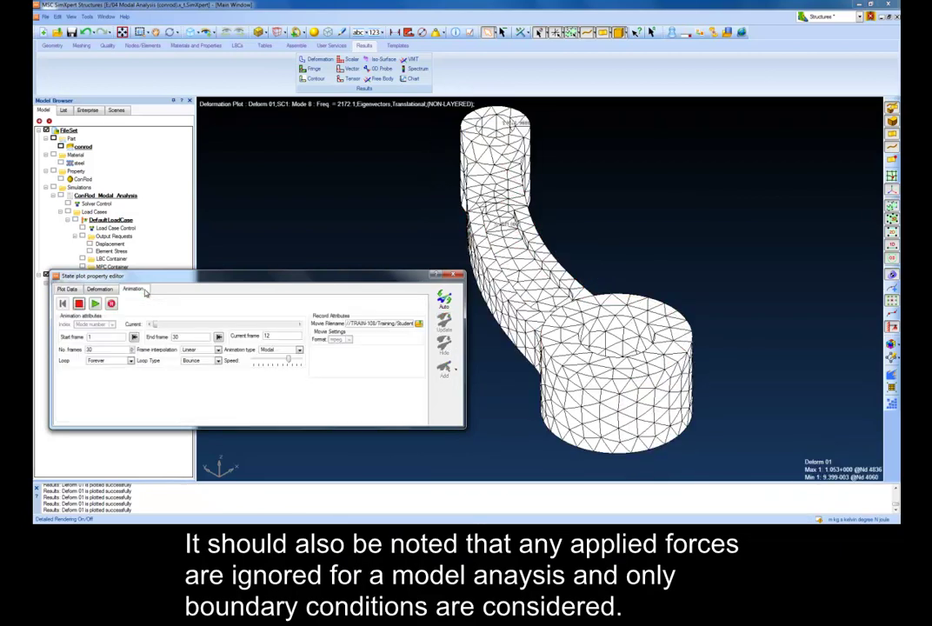
left_click(96, 303)
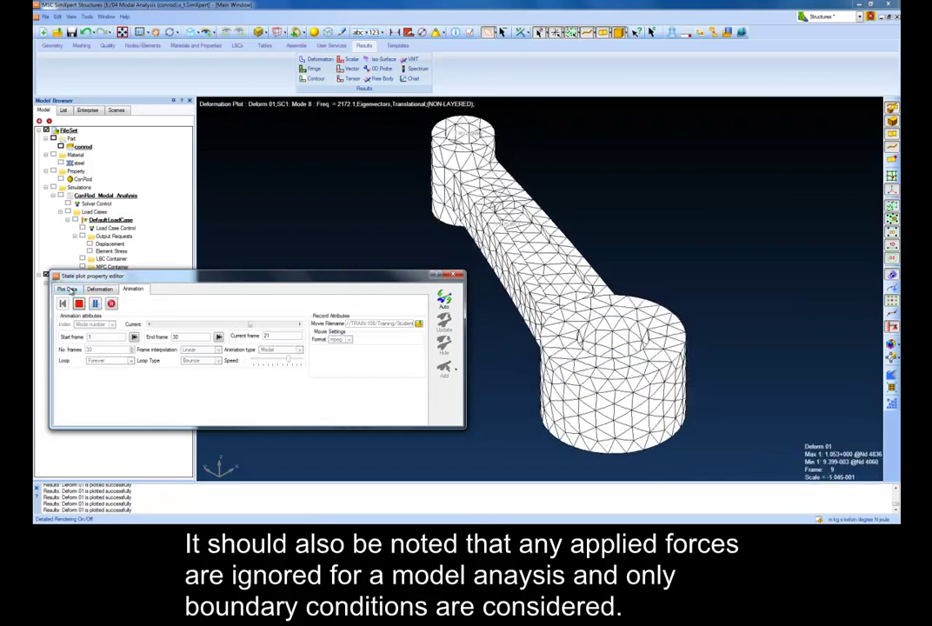
Switch the deform plot to Mode 9 and then to Mode 10, animating each
left_click(67, 289)
left_click(193, 390)
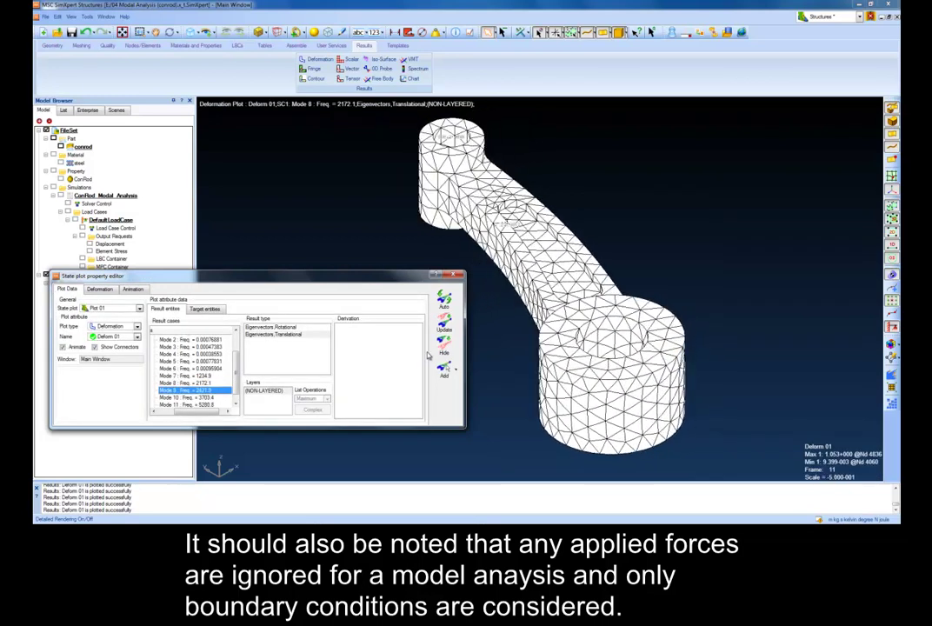
left_click(132, 288)
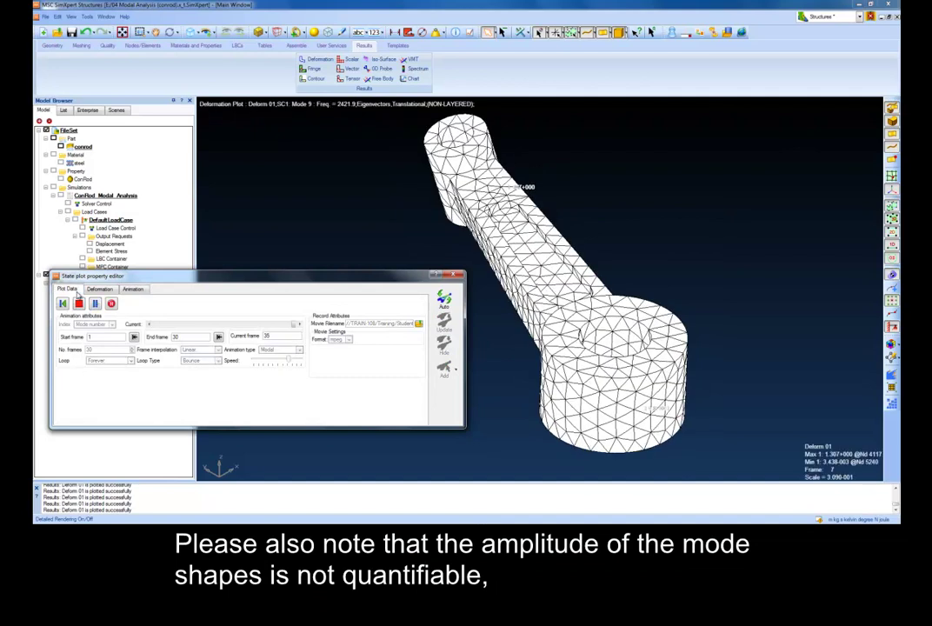
left_click(68, 289)
left_click(193, 397)
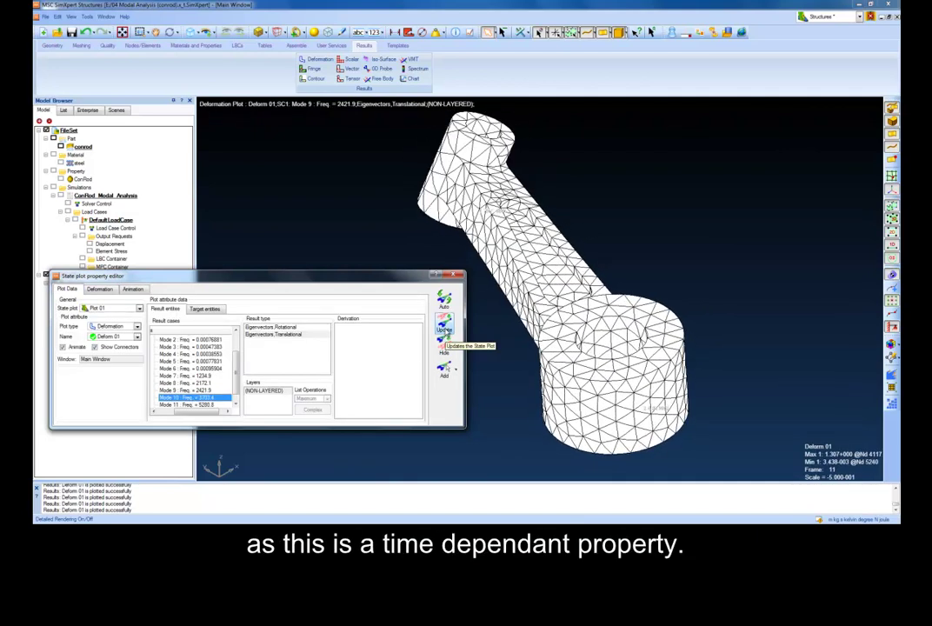
left_click(129, 289)
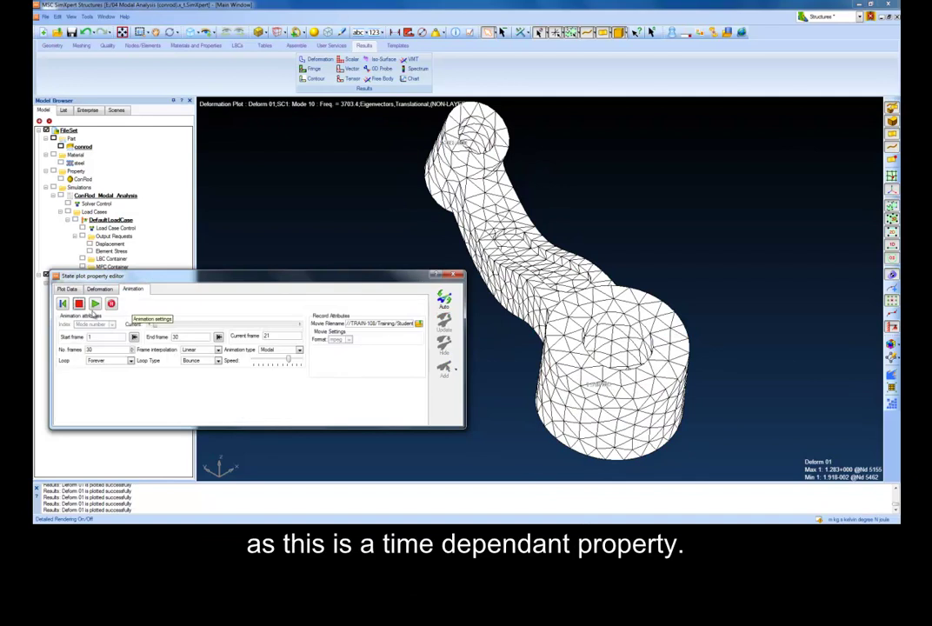
Select Mode 11 as the result case, update the plot, and show its animation
left_click(69, 289)
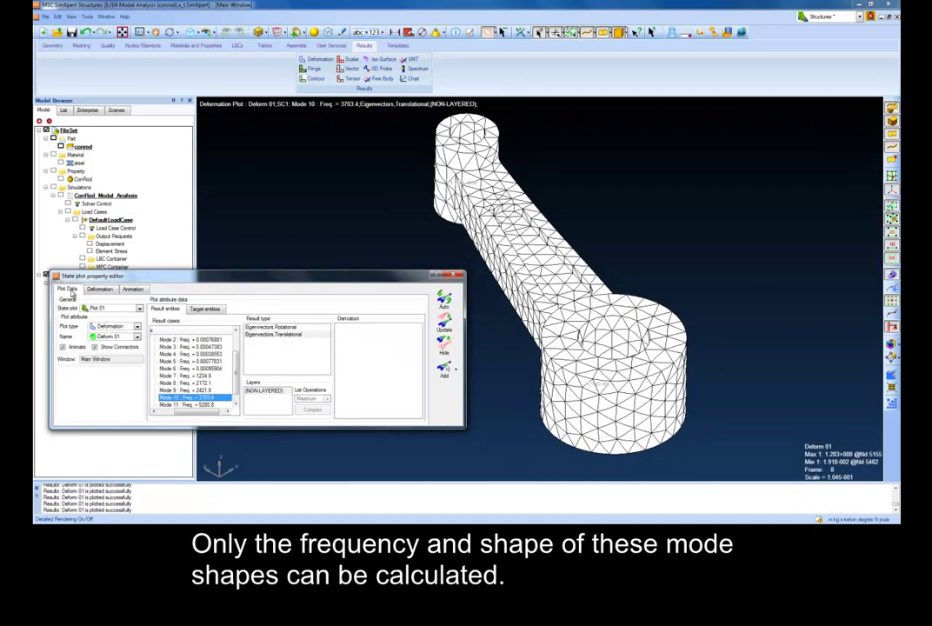
left_click(207, 405)
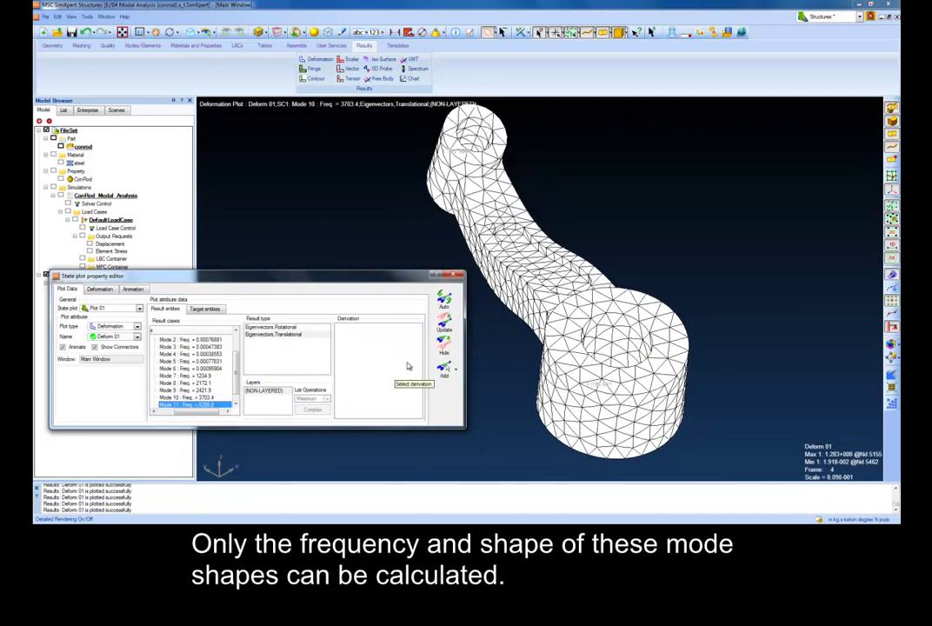
left_click(444, 327)
left_click(128, 289)
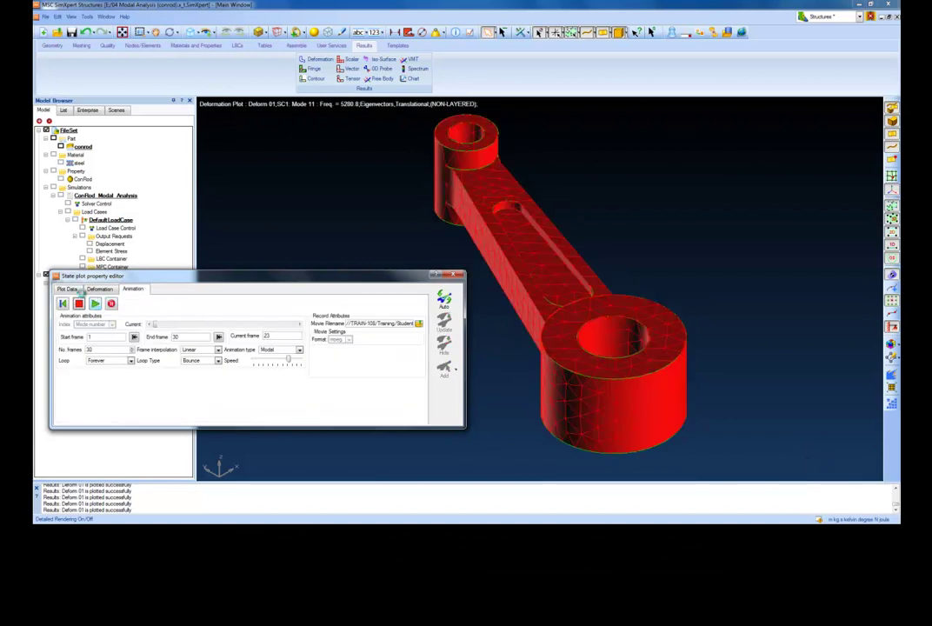
Select Mode 12 (7141.7 Hz), update the plot, and play its animation
left_click(69, 289)
left_click(236, 409)
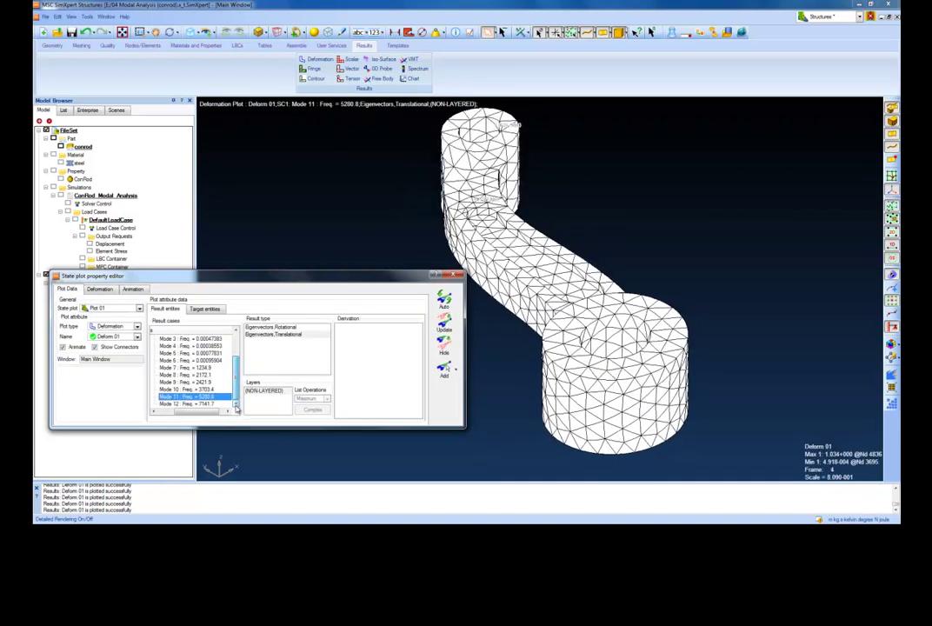
left_click(195, 405)
left_click(443, 326)
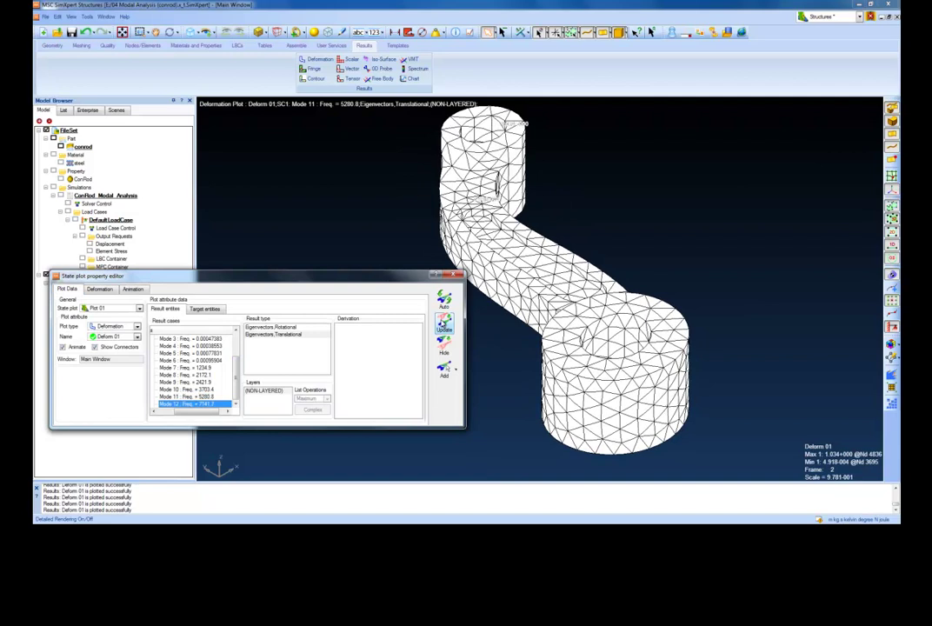
left_click(131, 289)
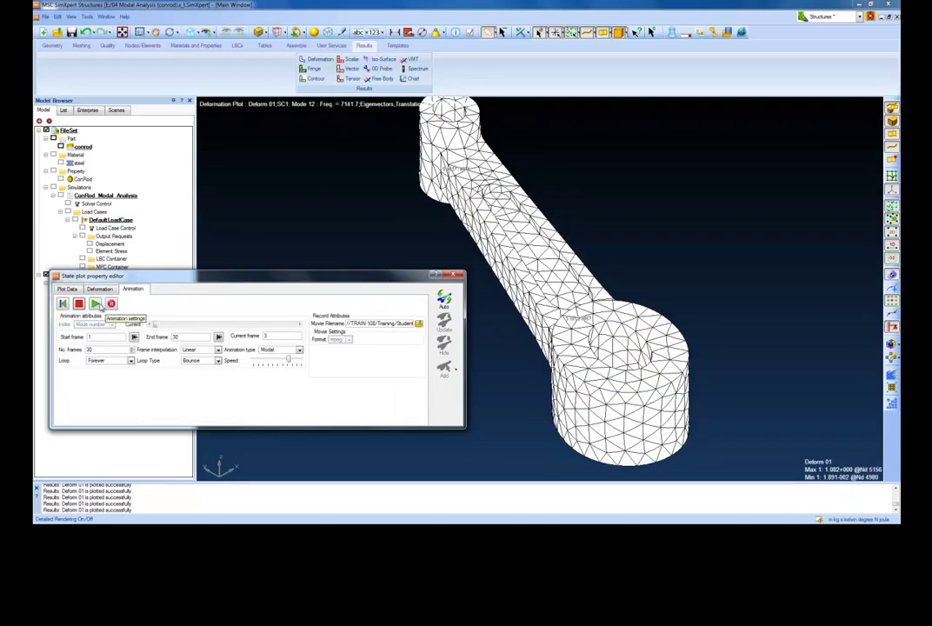
left_click(95, 303)
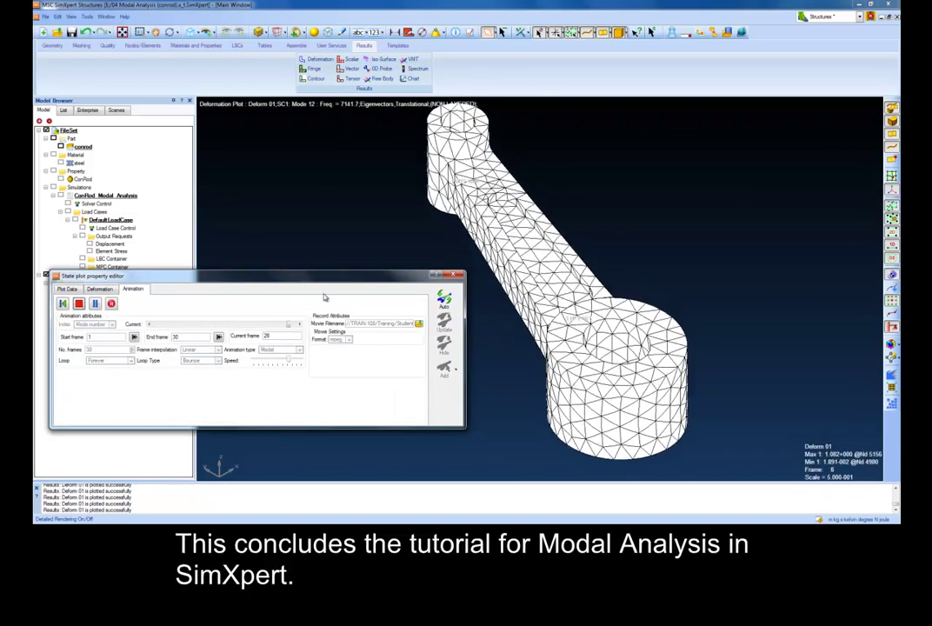
Stop the Mode 12 animation and return to the Plot Data settings
left_click(78, 303)
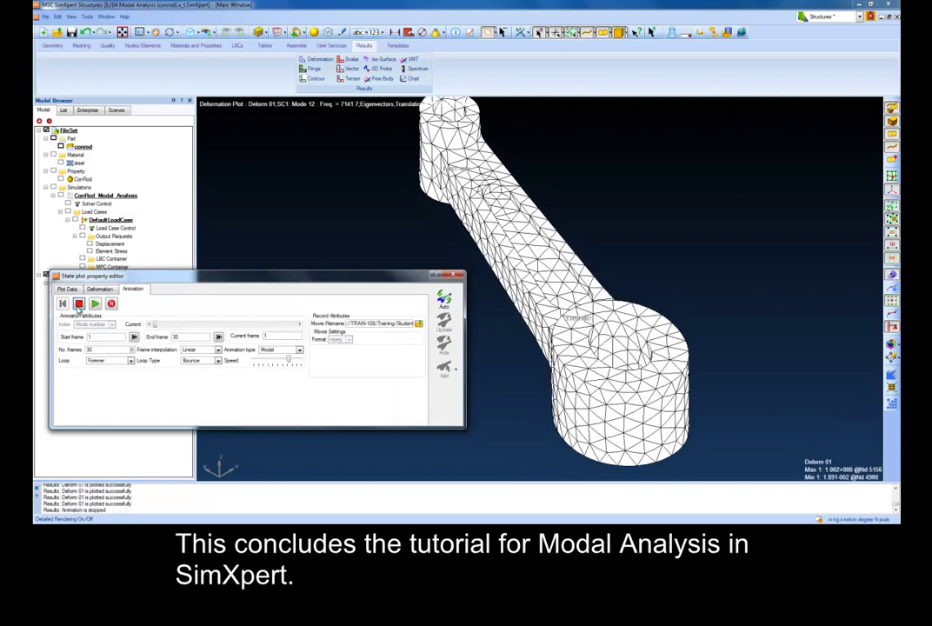
left_click(69, 290)
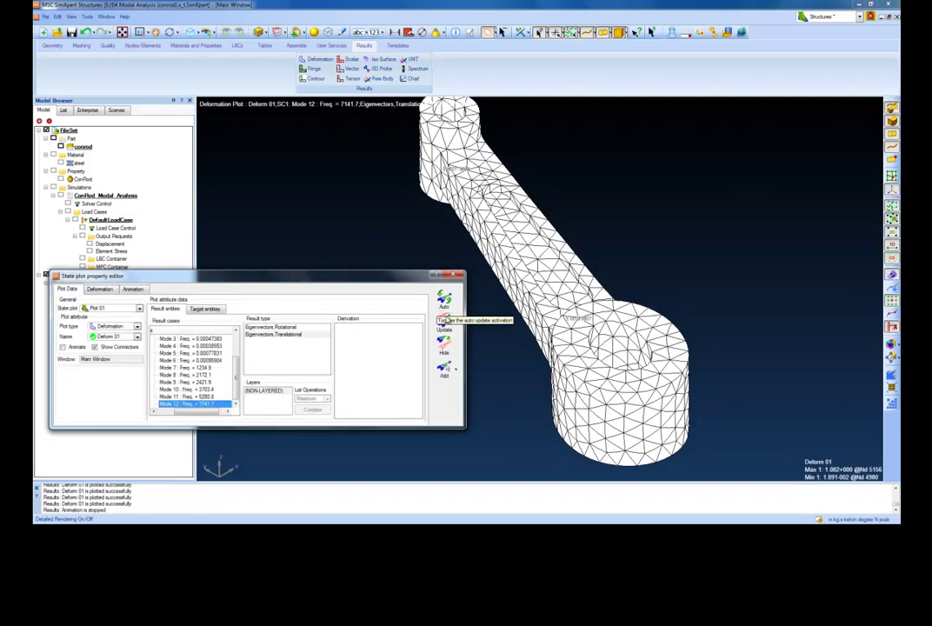